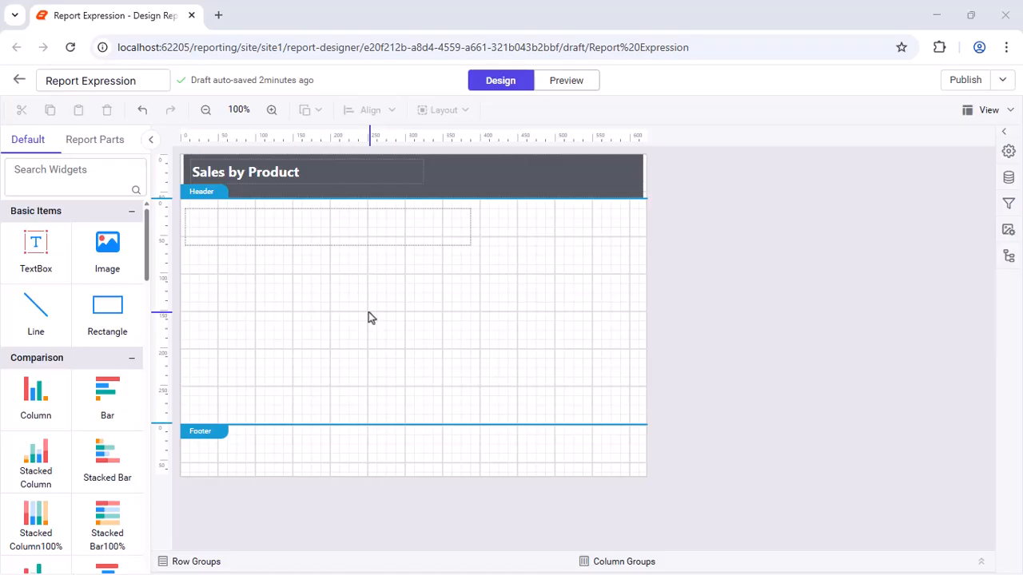
- Set the expression of the empty text box below the header to =Globals!ExecutionTime and preview the report
{"action": "left_click", "coordinate": [249, 234]}
{"action": "right_click", "coordinate": [248, 235]}
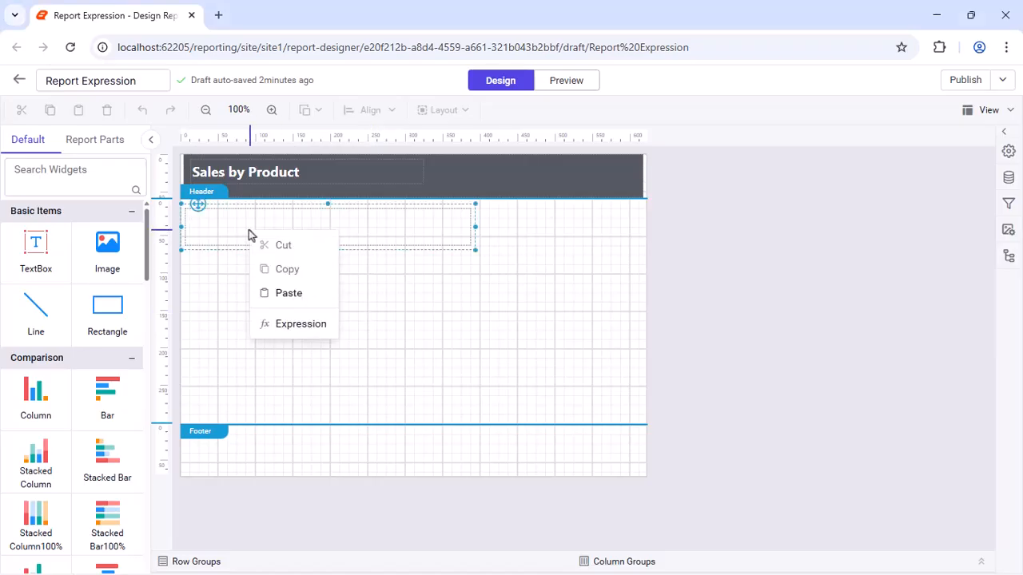
{"action": "left_click", "coordinate": [285, 324]}
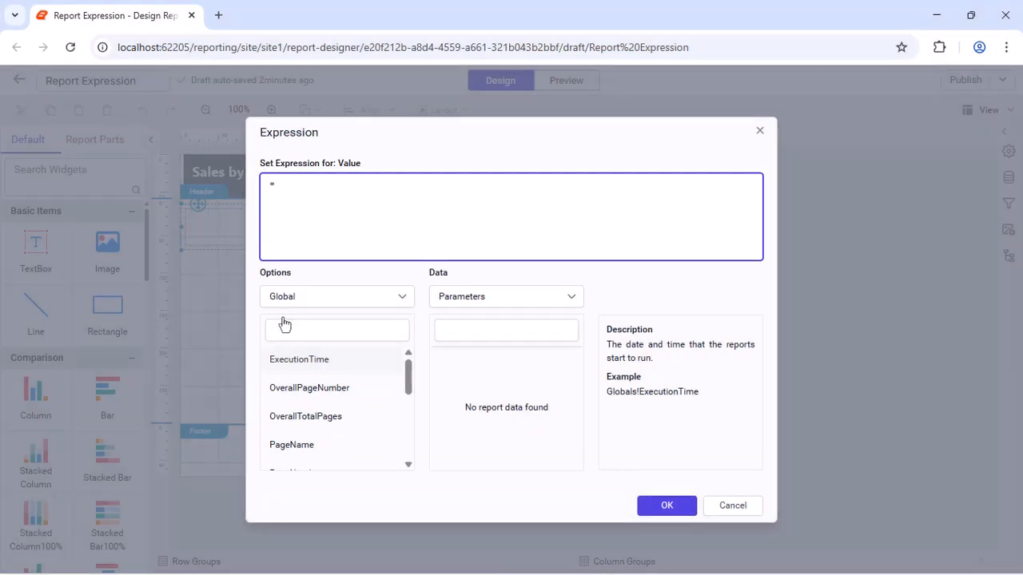
{"action": "left_click", "coordinate": [392, 297]}
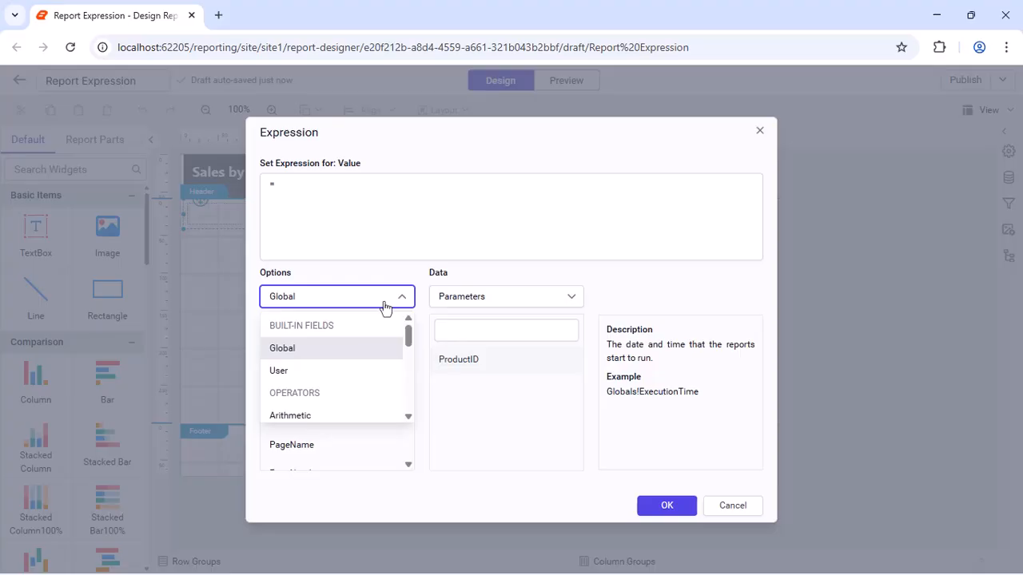
{"action": "mouse_move", "coordinate": [408, 327]}
{"action": "left_mouse_down"}
{"action": "mouse_move", "coordinate": [407, 411]}
{"action": "mouse_move", "coordinate": [410, 335]}
{"action": "left_mouse_up"}
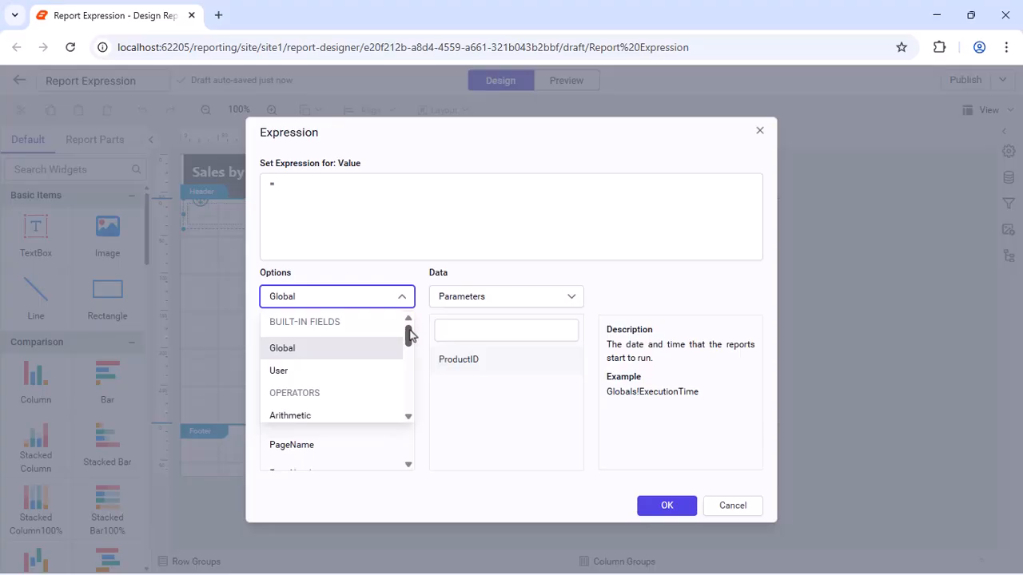
{"action": "left_click", "coordinate": [370, 349]}
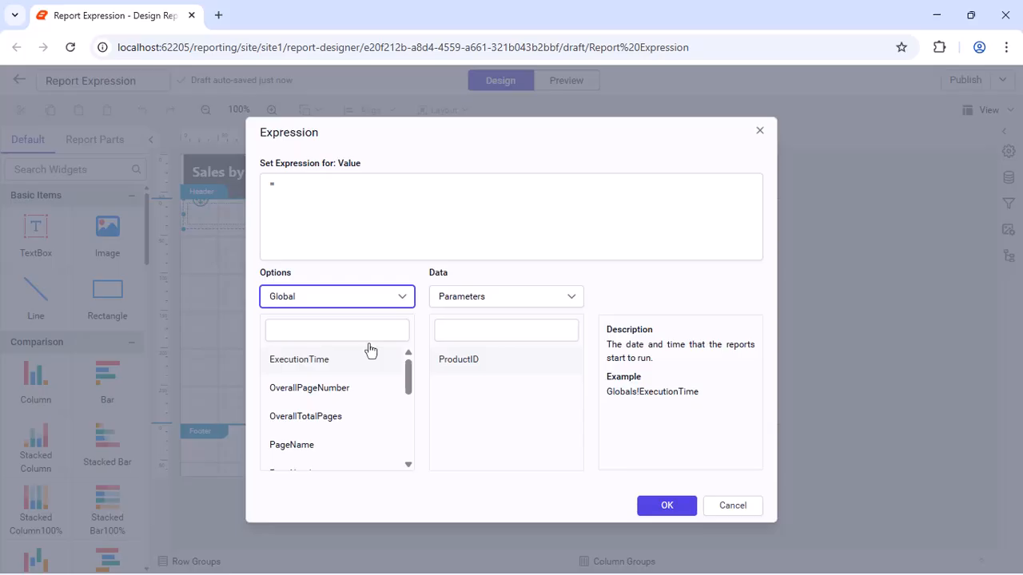
{"action": "double_click", "coordinate": [370, 349]}
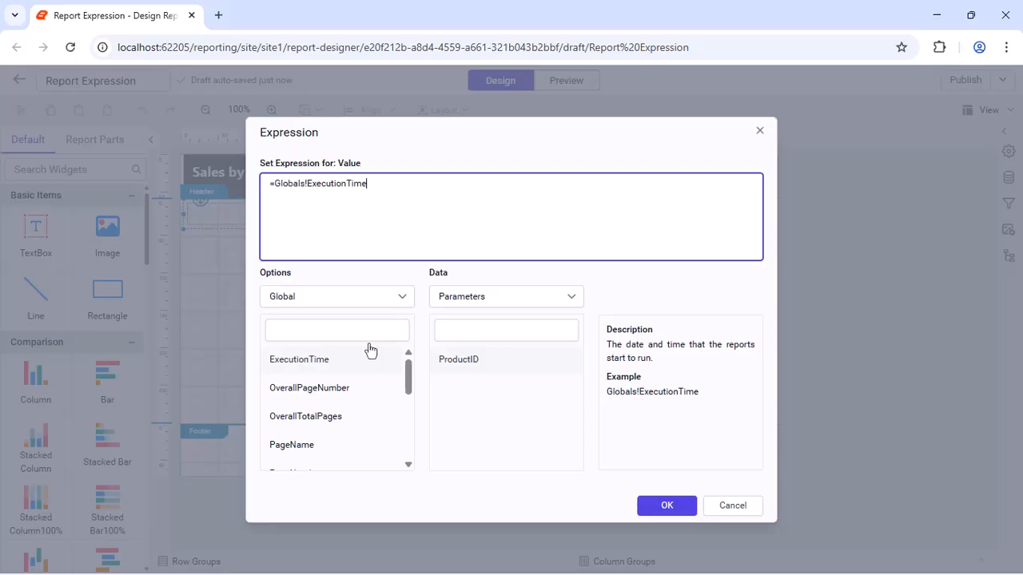
{"action": "left_click", "coordinate": [663, 504]}
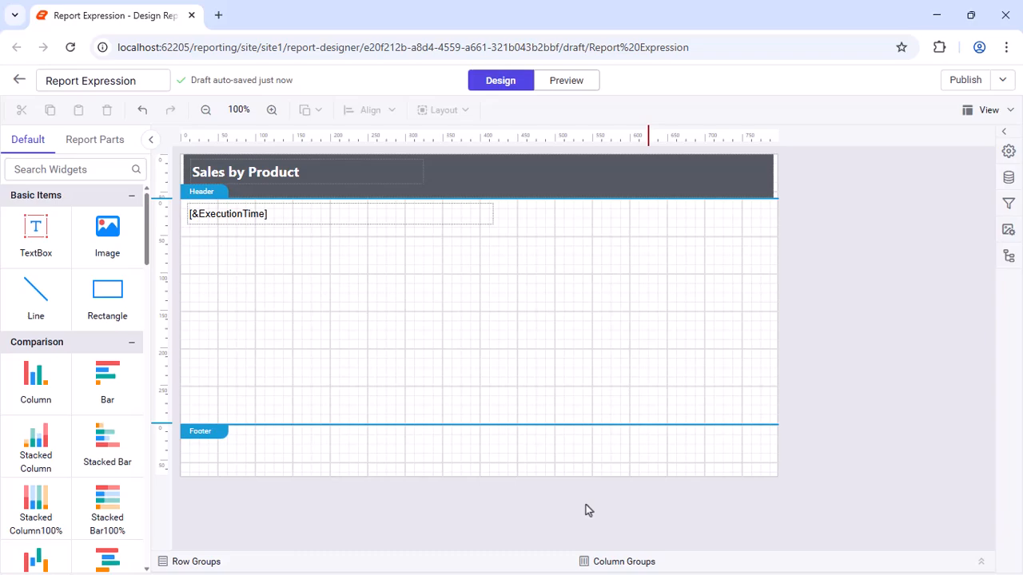
{"action": "left_click", "coordinate": [566, 80]}
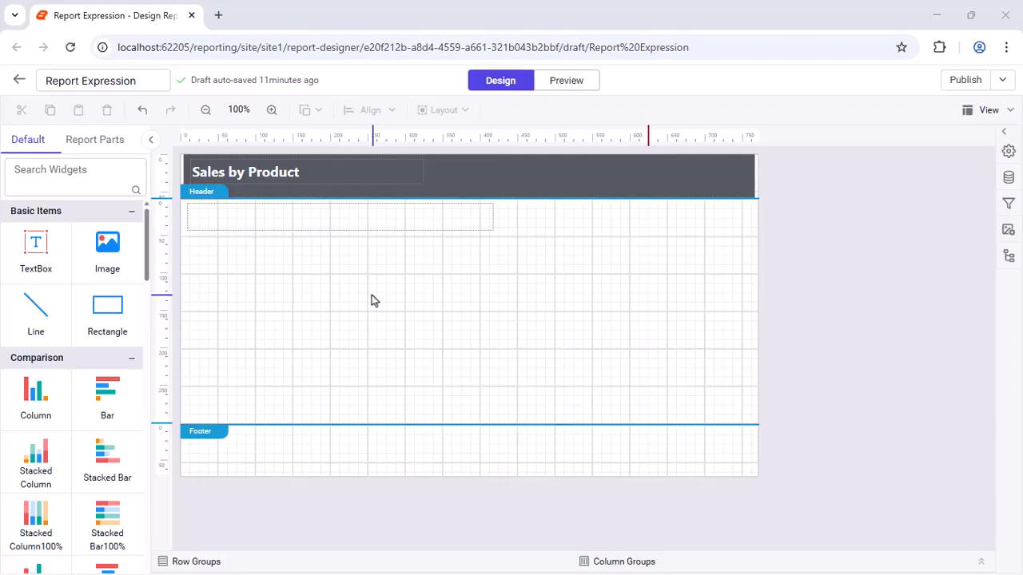
- Set the text box's expression to =Globals!ExecutionTime + " " + User!UserID and preview the report
{"action": "right_click", "coordinate": [334, 221]}
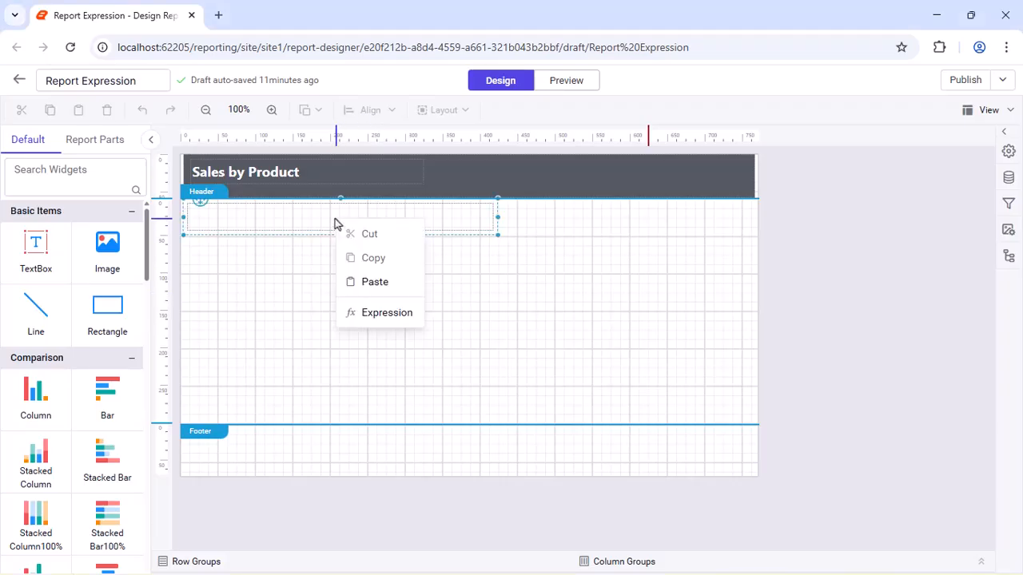
{"action": "left_click", "coordinate": [369, 312]}
{"action": "double_click", "coordinate": [334, 360]}
{"action": "type", "text": "+"}
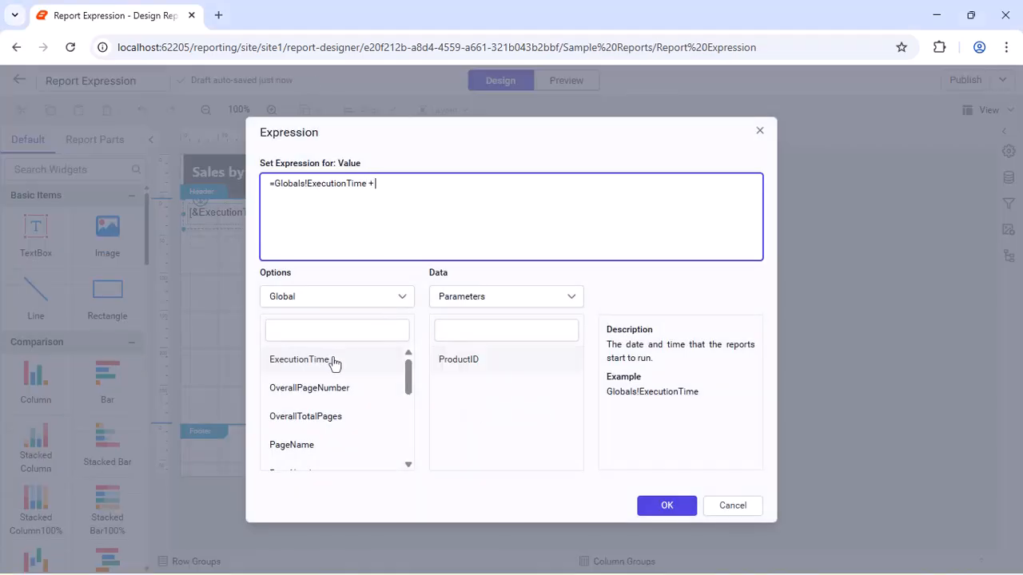
{"action": "type", "text": " \" \" + User!UserID"}
{"action": "left_click", "coordinate": [660, 505]}
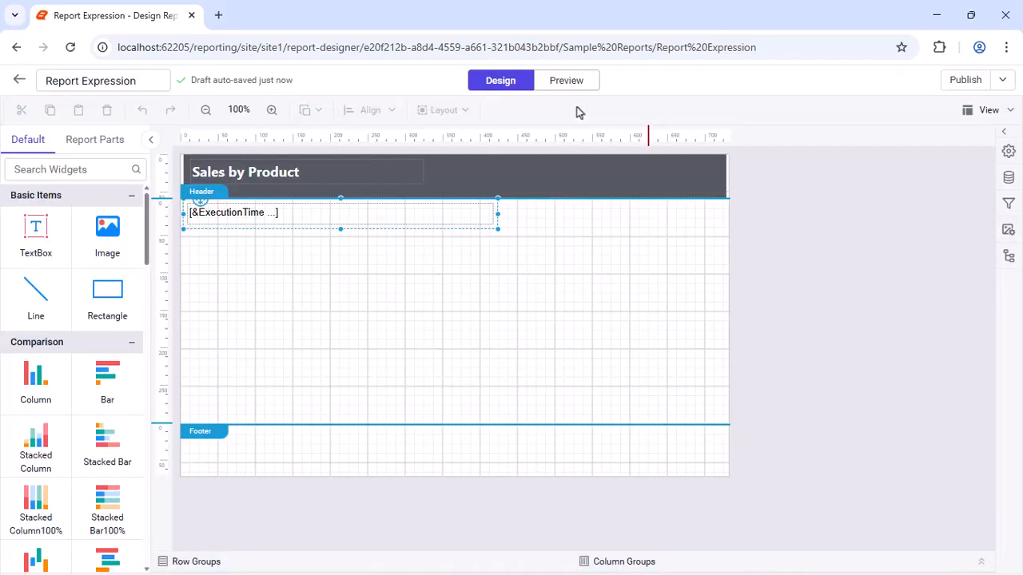
{"action": "left_click", "coordinate": [564, 80]}
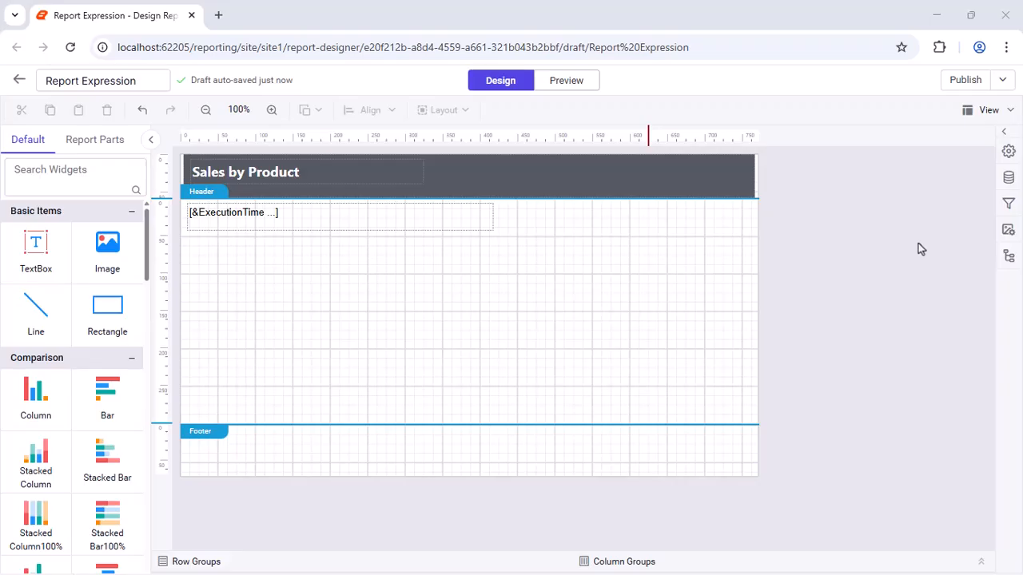
- Start a new database data source for the report and name it AdventureWorks
{"action": "left_click", "coordinate": [1009, 177]}
{"action": "left_click", "coordinate": [708, 551]}
{"action": "left_click", "coordinate": [695, 232]}
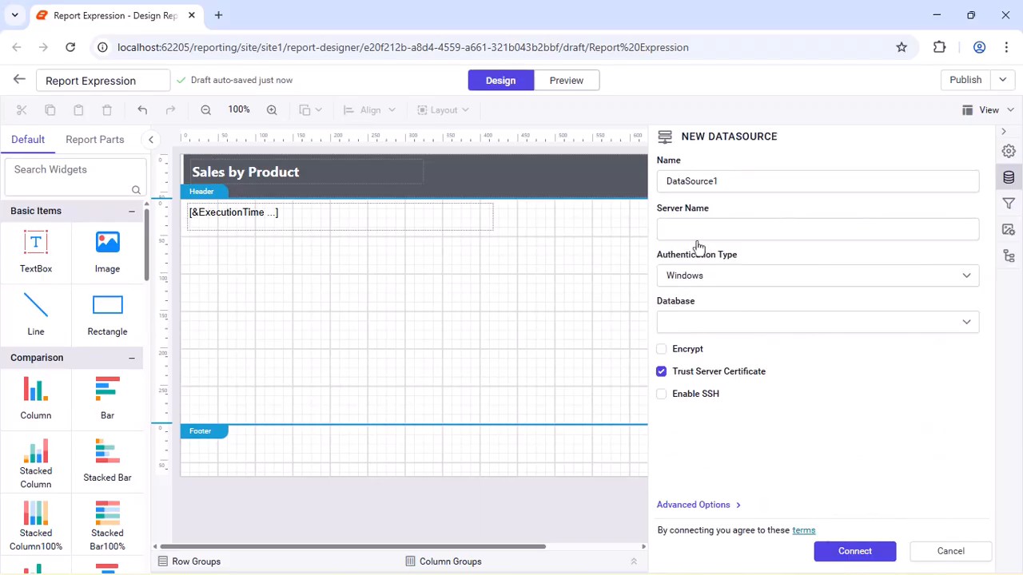
{"action": "double_click", "coordinate": [822, 184]}
{"action": "type", "text": "AdventureWorks"}
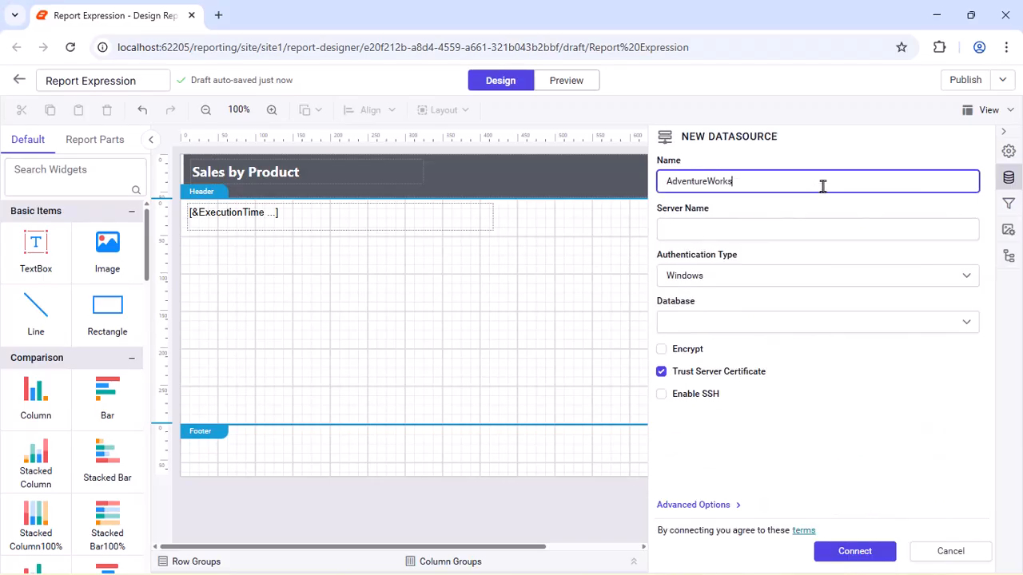
- Paste the connection string into the AdventureWorks data source's advanced options, choose the authentication type and connect
{"action": "left_click", "coordinate": [687, 505]}
{"action": "left_click", "coordinate": [943, 258]}
{"action": "key", "text": "ctrl+v"}
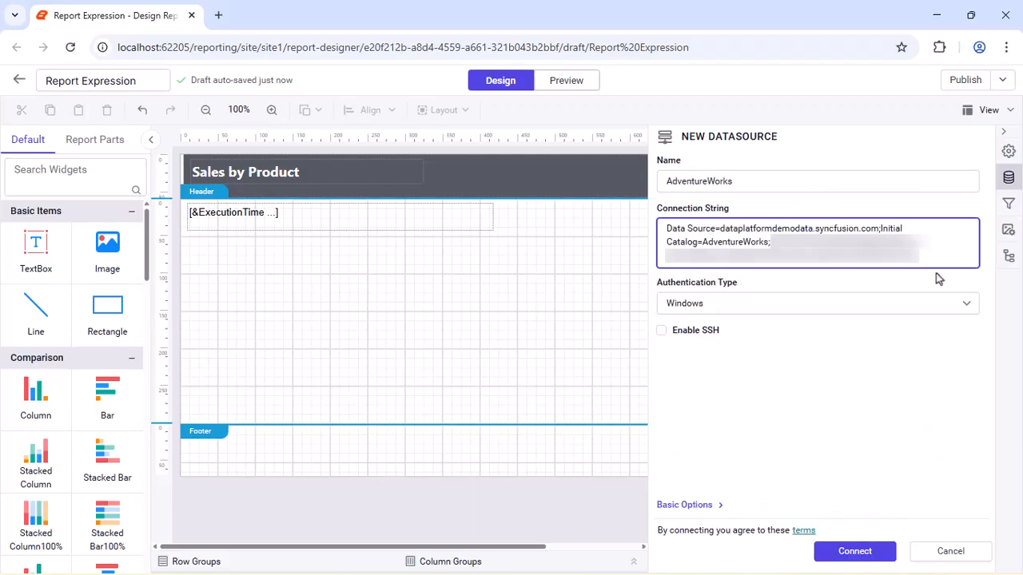
{"action": "left_click", "coordinate": [919, 304]}
{"action": "left_click", "coordinate": [802, 402]}
{"action": "left_click", "coordinate": [839, 551]}
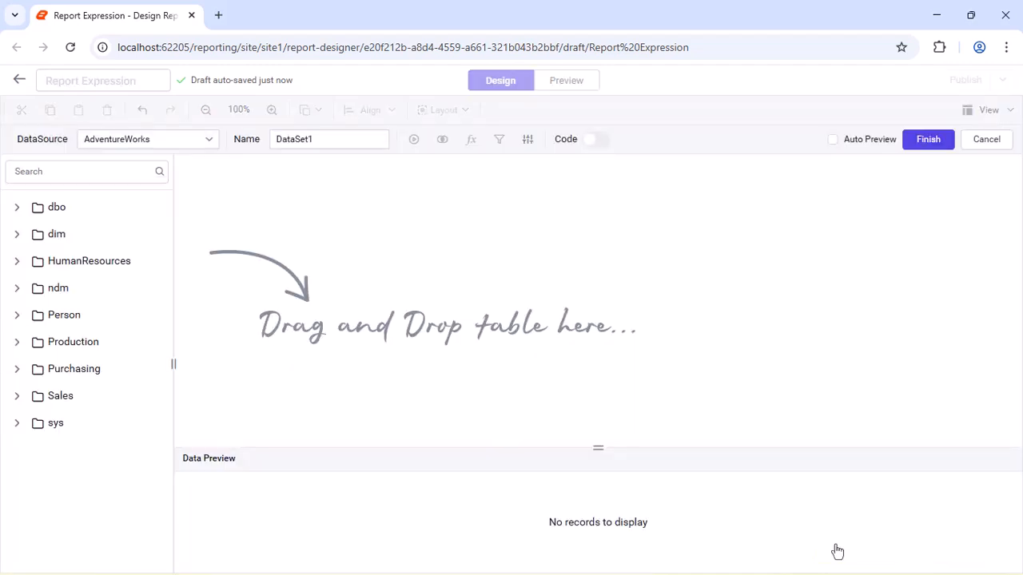
- Name the dataset SalesDataset, run a code query selecting the [Sales].[SalesOrderDetail] columns, and finish the dataset
{"action": "double_click", "coordinate": [343, 139]}
{"action": "type", "text": "SalesDataset"}
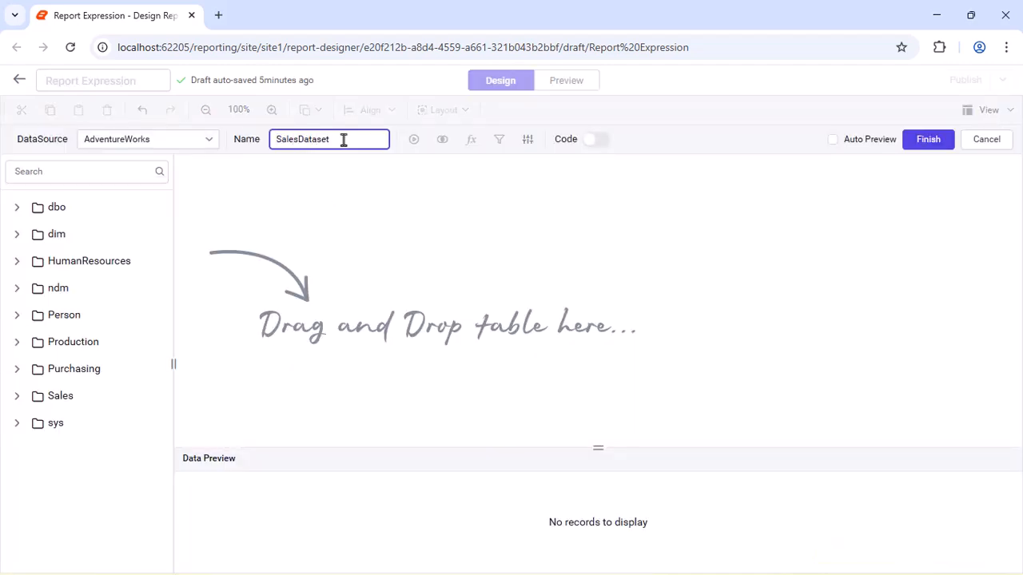
{"action": "left_click", "coordinate": [596, 142]}
{"action": "left_click", "coordinate": [412, 141]}
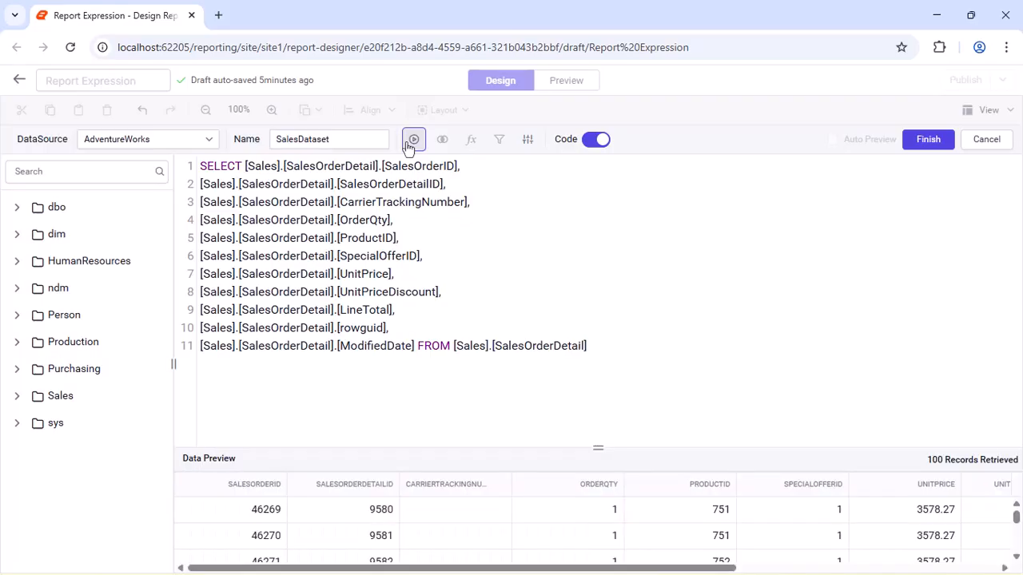
{"action": "left_click", "coordinate": [927, 145]}
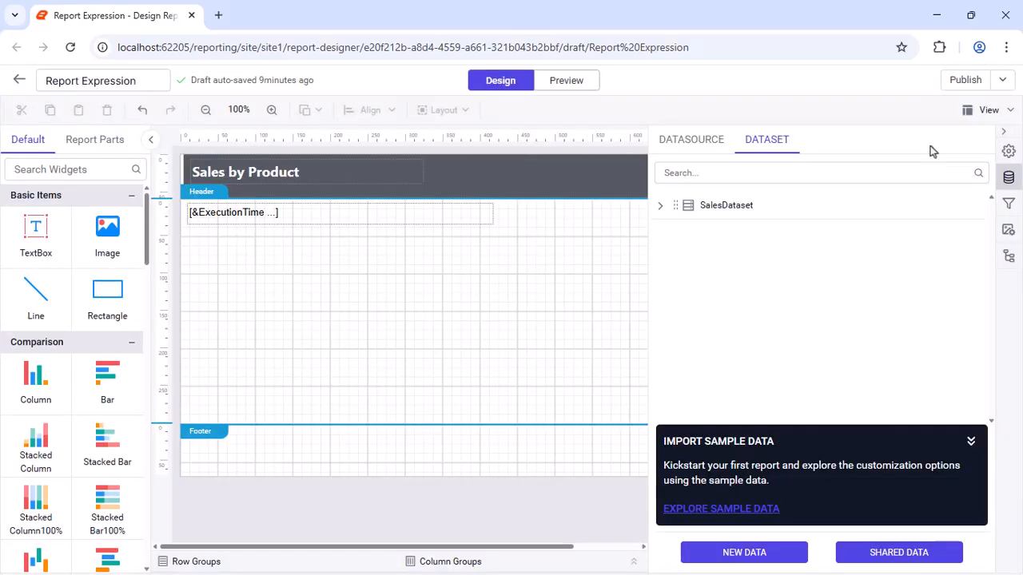
- Start a new report parameter with name and prompt ProductID, data type Integer, and unique values shown
{"action": "left_click", "coordinate": [1008, 204]}
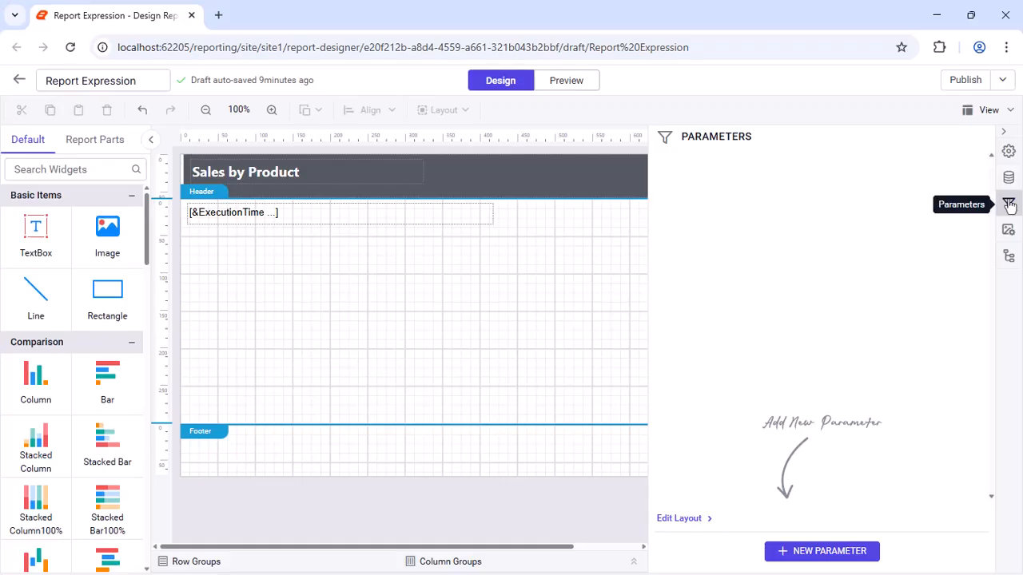
{"action": "left_click", "coordinate": [801, 551]}
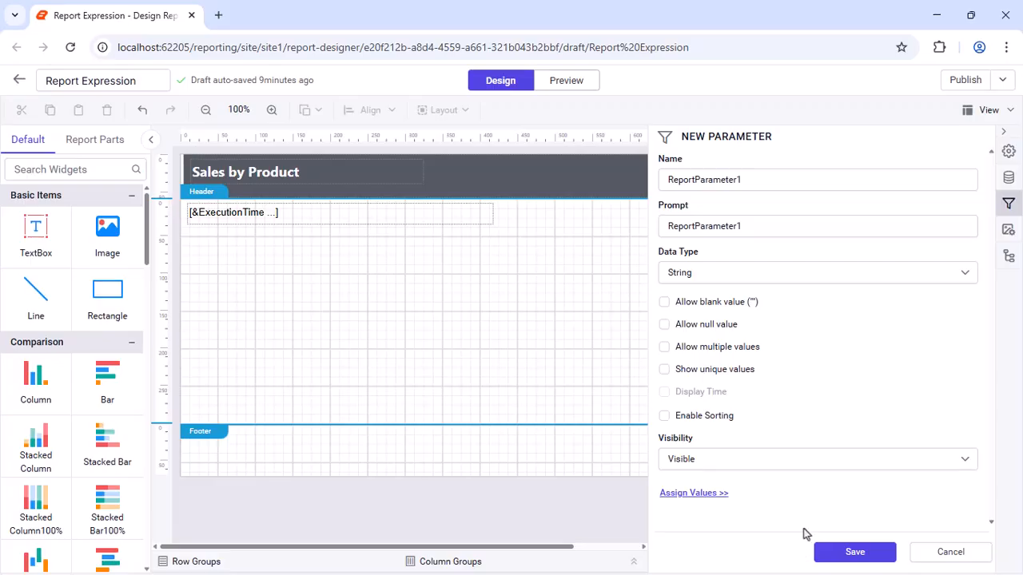
{"action": "double_click", "coordinate": [825, 186]}
{"action": "type", "text": "ProductID"}
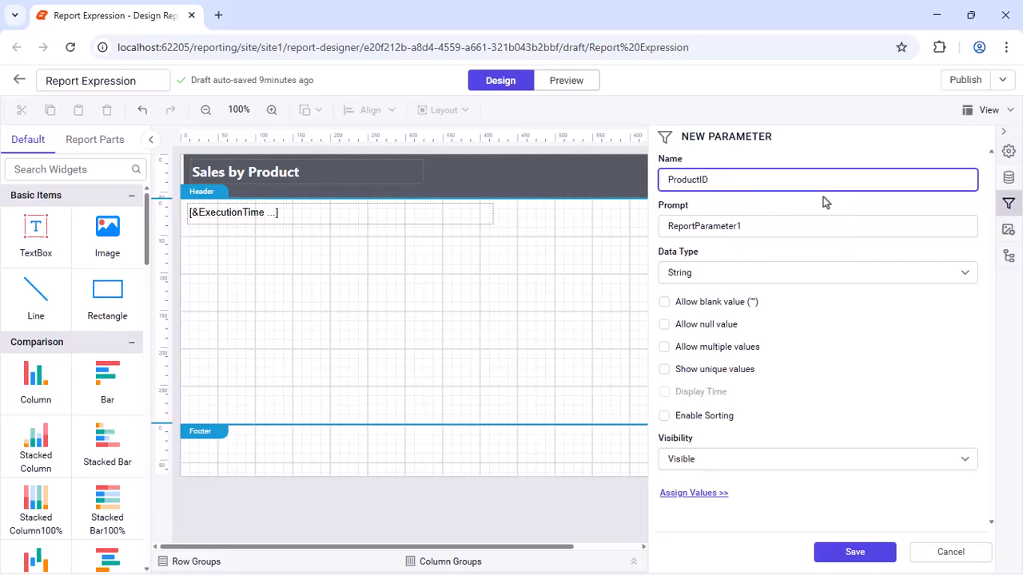
{"action": "double_click", "coordinate": [824, 226]}
{"action": "type", "text": "ProductID"}
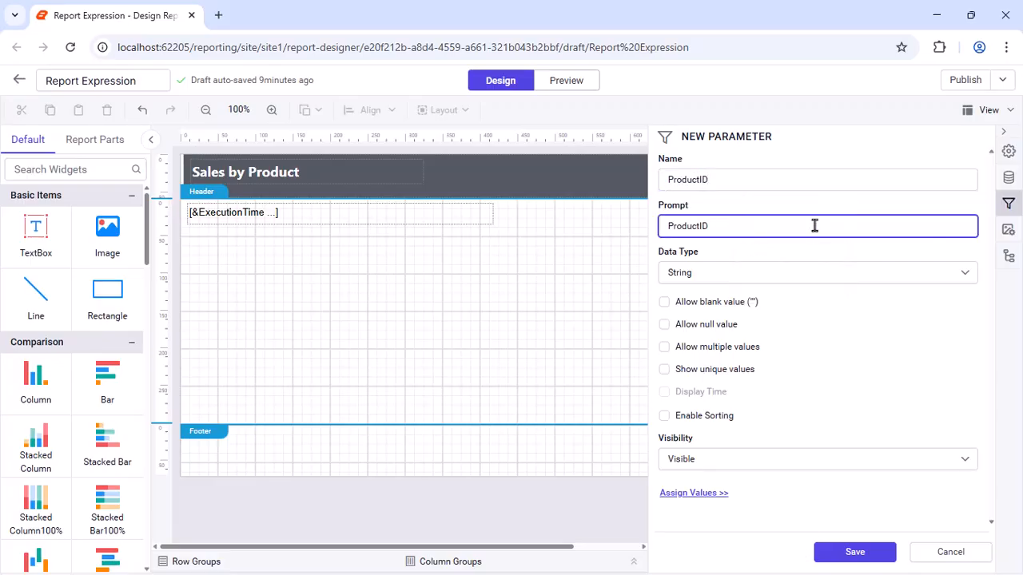
{"action": "left_click", "coordinate": [804, 274]}
{"action": "left_click", "coordinate": [736, 371]}
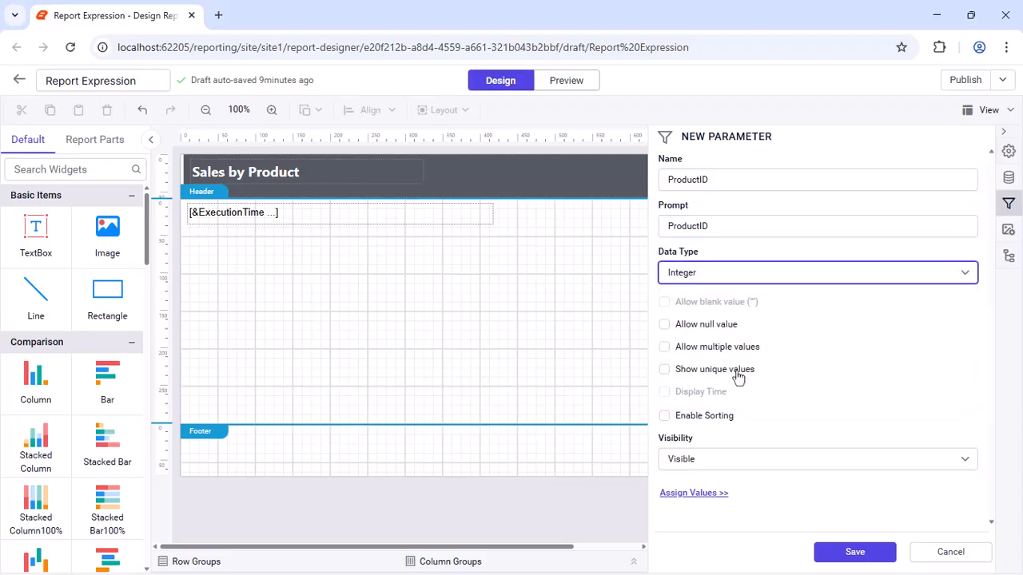
{"action": "left_click", "coordinate": [664, 370]}
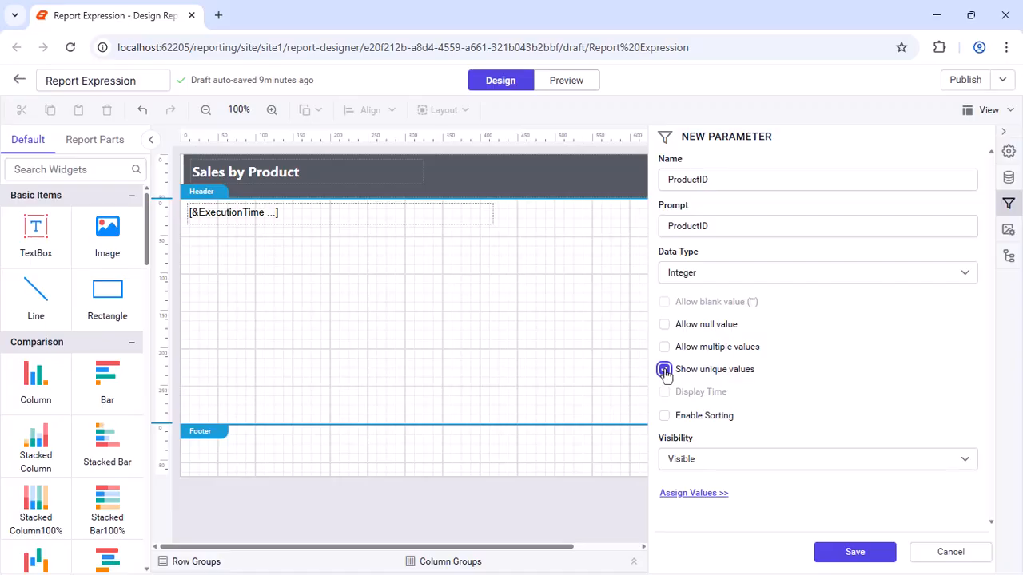
- Assign the parameter's available values by query from SalesDataset, with ProductID as value and label field, and save the parameter
{"action": "left_click", "coordinate": [664, 493]}
{"action": "left_click", "coordinate": [505, 232]}
{"action": "left_click", "coordinate": [378, 300]}
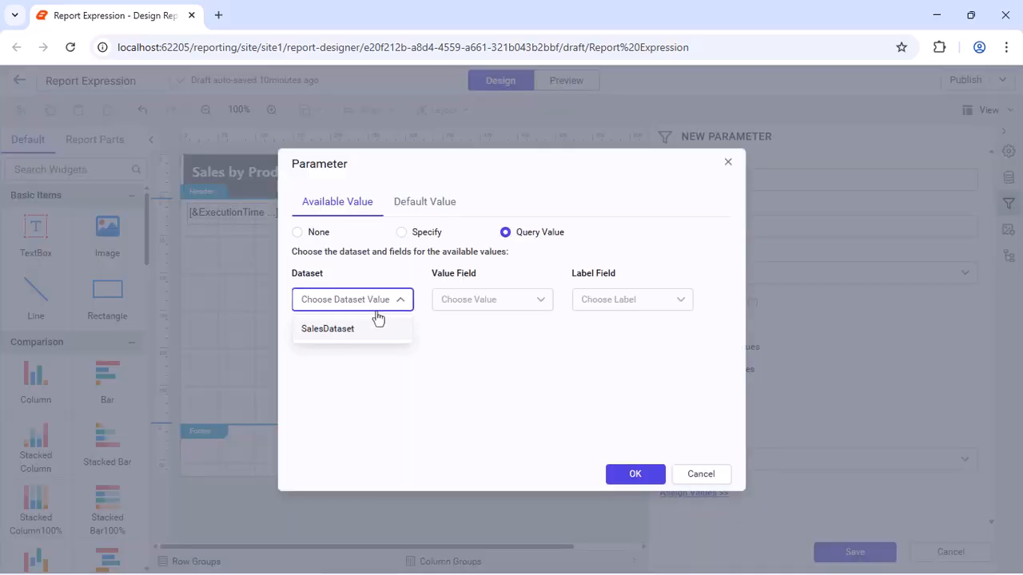
{"action": "left_click", "coordinate": [336, 327]}
{"action": "left_click", "coordinate": [540, 300]}
{"action": "type", "text": "Pr"}
{"action": "left_click", "coordinate": [511, 360]}
{"action": "left_click", "coordinate": [668, 308]}
{"action": "type", "text": "Produ"}
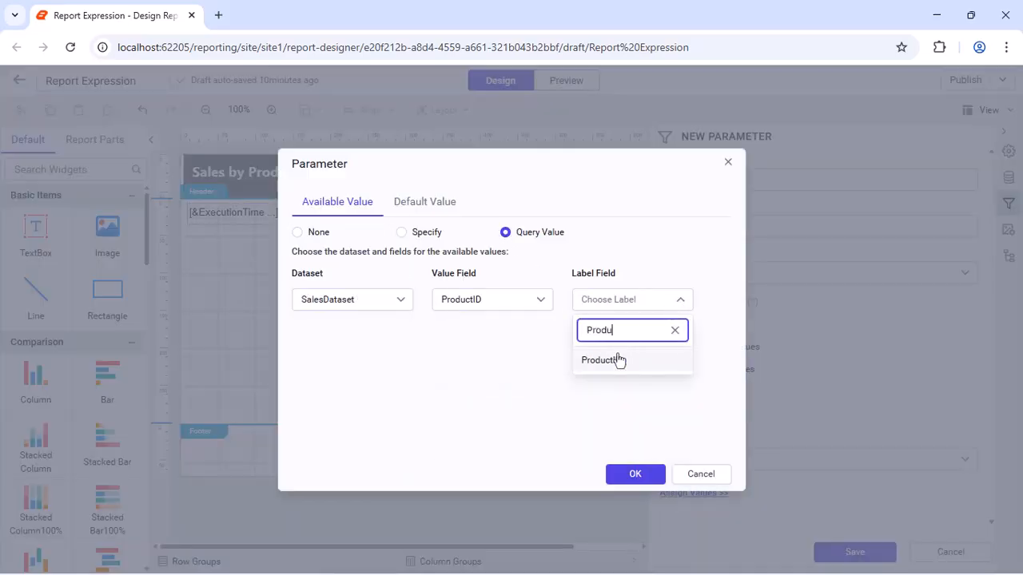
{"action": "left_click", "coordinate": [615, 360]}
{"action": "left_click", "coordinate": [629, 475]}
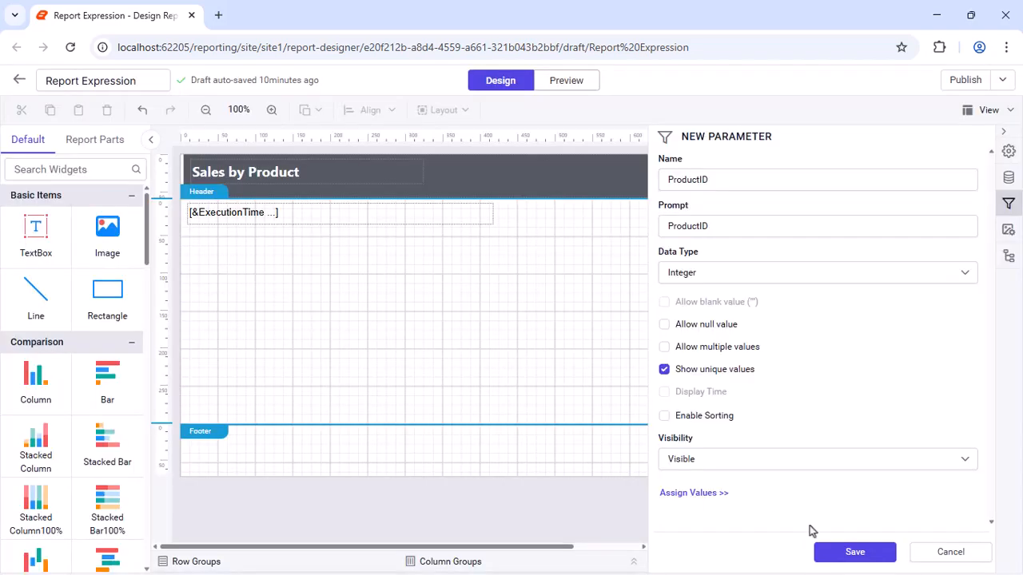
{"action": "left_click", "coordinate": [854, 552]}
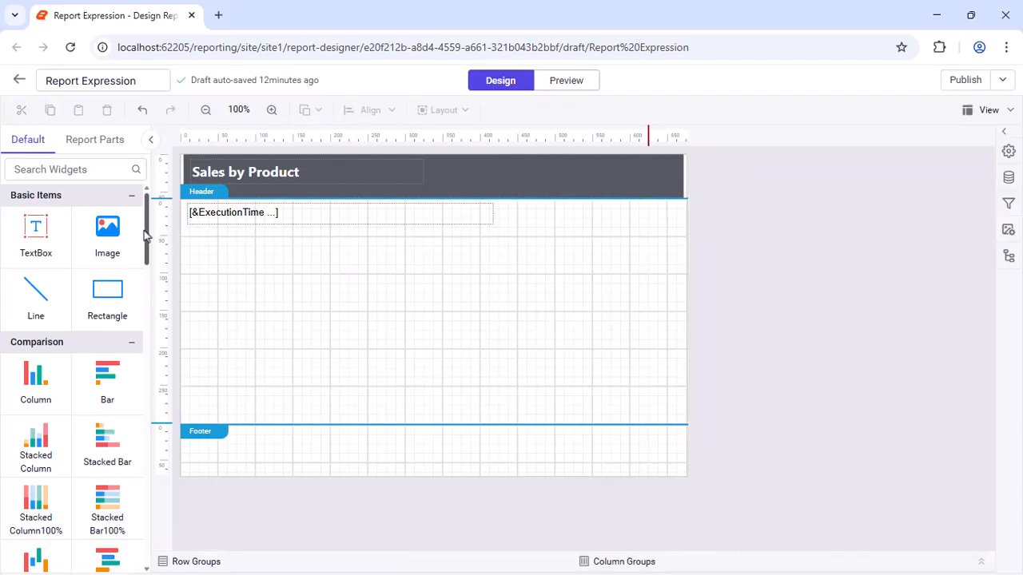
- Place a table below the execution-time text box and insert a fourth column into it
{"action": "scroll", "coordinate": [72, 335], "scroll_direction": "down", "scroll_amount": 4}
{"action": "left_click_drag", "start_coordinate": [57, 358], "coordinate": [186, 244]}
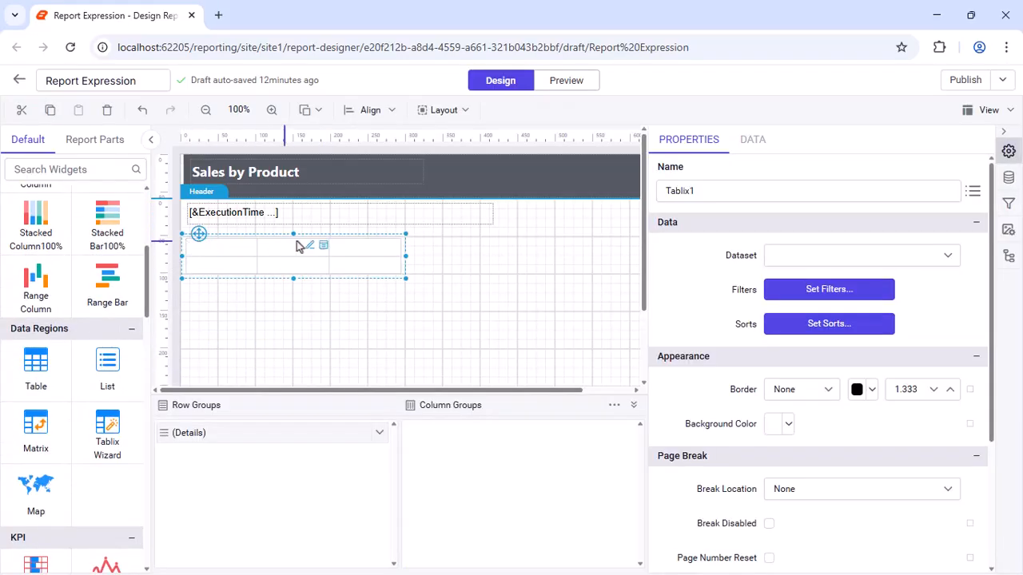
{"action": "left_click", "coordinate": [360, 244]}
{"action": "right_click", "coordinate": [363, 239]}
{"action": "mouse_move", "coordinate": [395, 249]}
{"action": "left_click", "coordinate": [499, 280]}
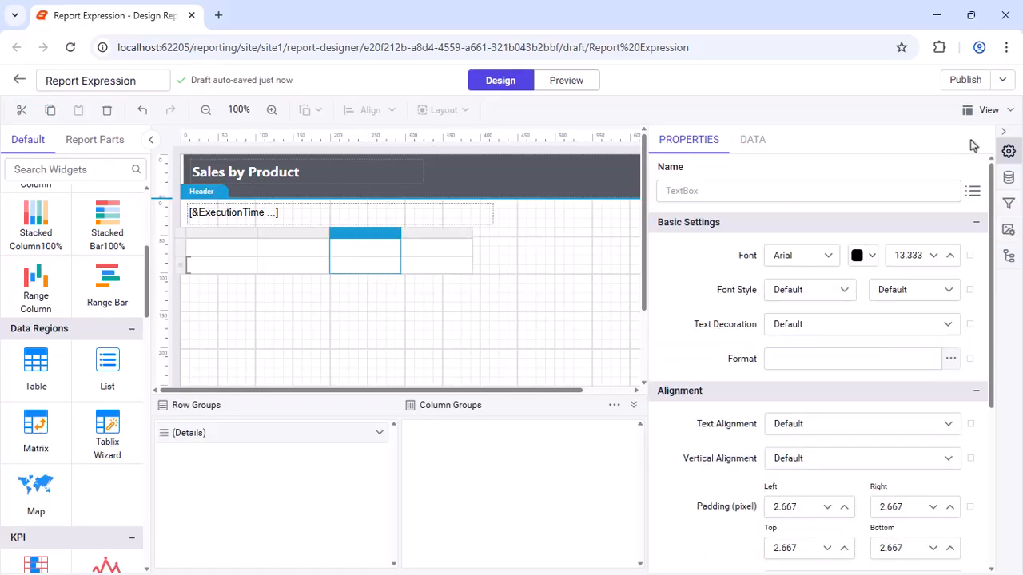
- Enter Product ID as the table's first column header and widen that column
{"action": "left_click", "coordinate": [1003, 131]}
{"action": "double_click", "coordinate": [239, 246]}
{"action": "type", "text": "Product ID"}
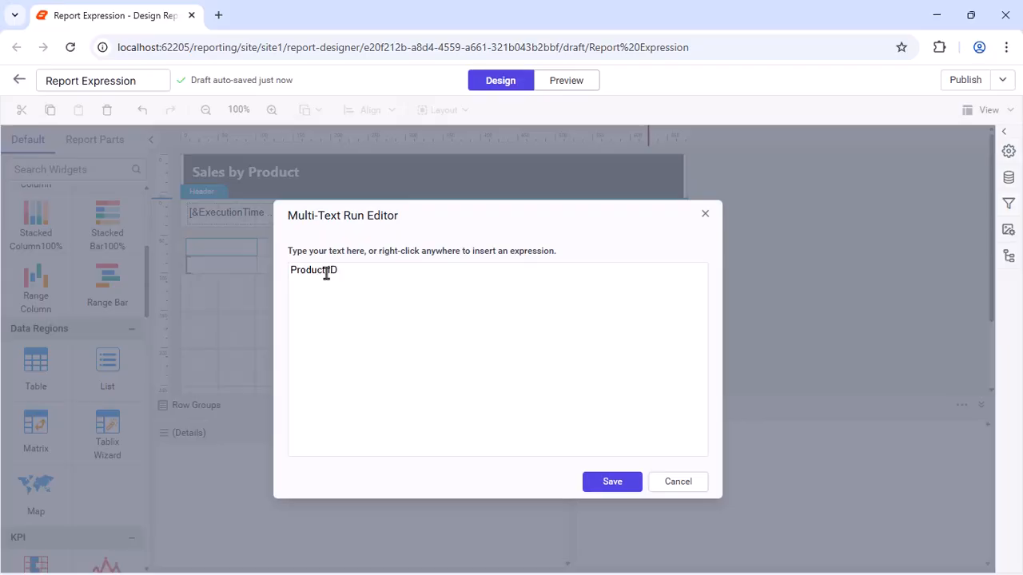
{"action": "left_click", "coordinate": [612, 482]}
{"action": "left_click_drag", "start_coordinate": [254, 235], "coordinate": [290, 235]}
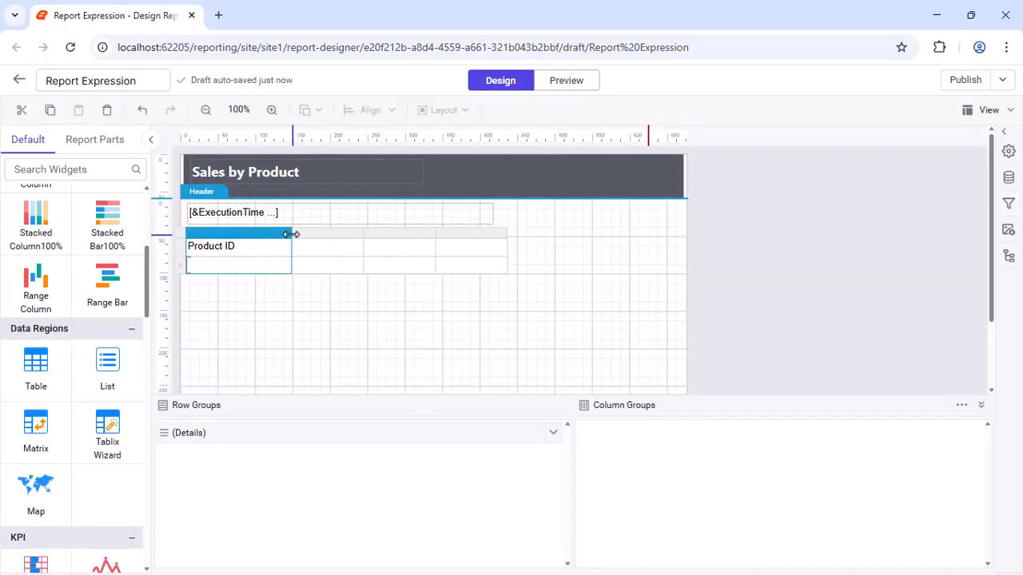
- Enter Tracking Number as the table's second column header and widen that column
{"action": "double_click", "coordinate": [349, 247]}
{"action": "type", "text": "Tracking Number"}
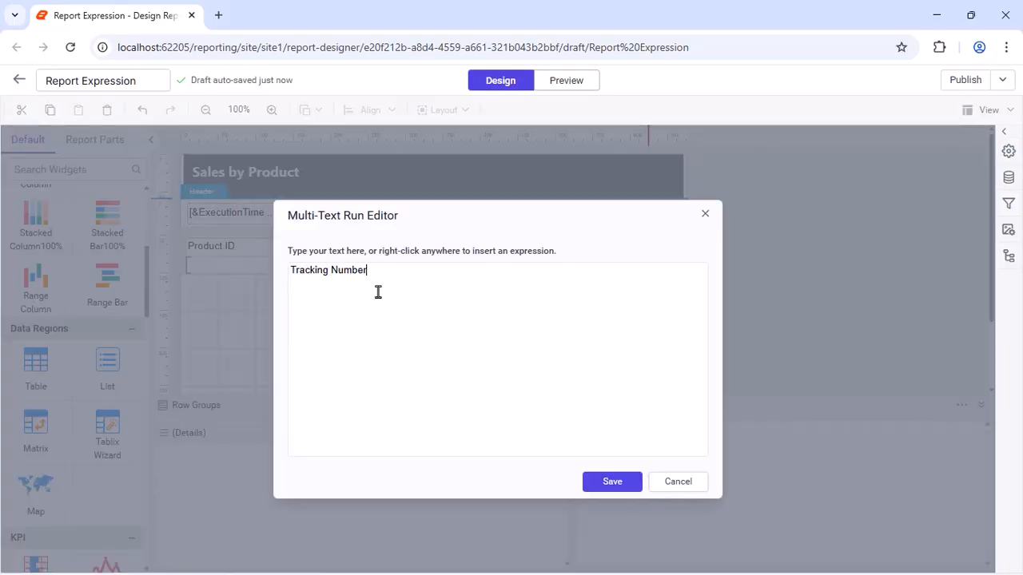
{"action": "left_click", "coordinate": [609, 482]}
{"action": "left_click_drag", "start_coordinate": [364, 235], "coordinate": [415, 236]}
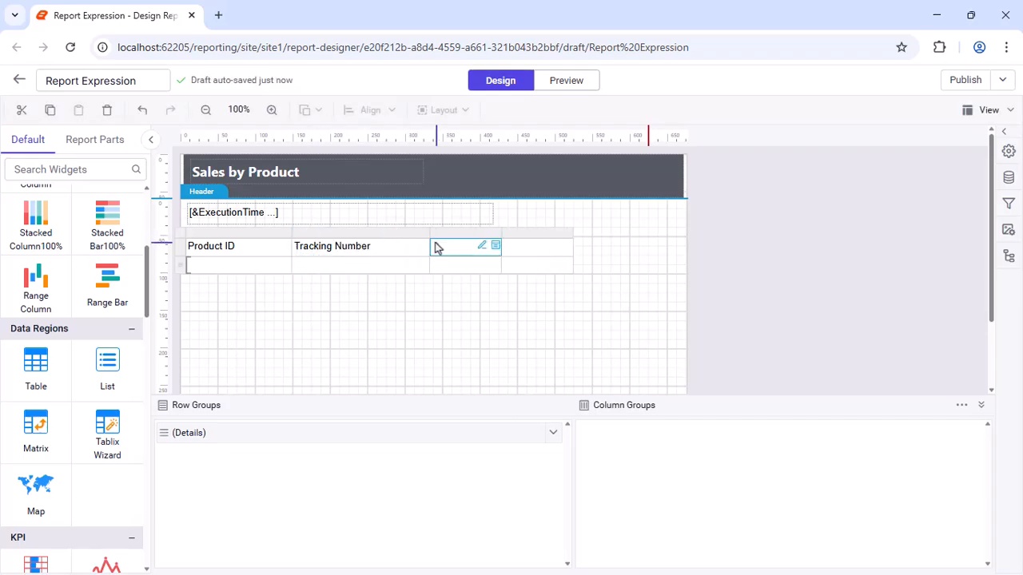
- Enter Quantity as the table's third column header and widen that column
{"action": "double_click", "coordinate": [434, 248]}
{"action": "type", "text": "Quantity"}
{"action": "left_click", "coordinate": [612, 481]}
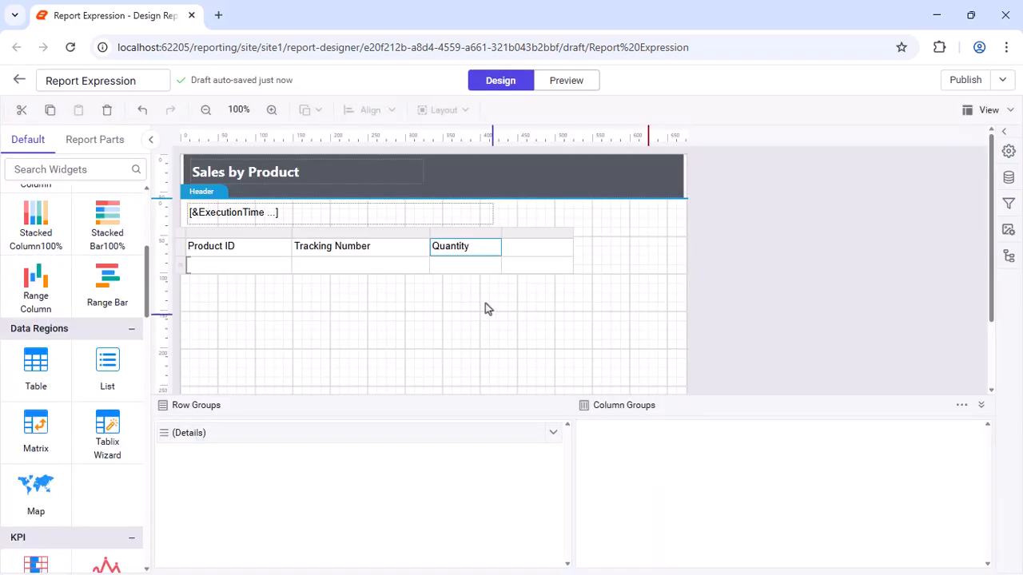
{"action": "left_click_drag", "start_coordinate": [502, 235], "coordinate": [539, 235]}
- Enter Unit Price as the table's fourth column header and widen that column
{"action": "type", "text": "Unit "}
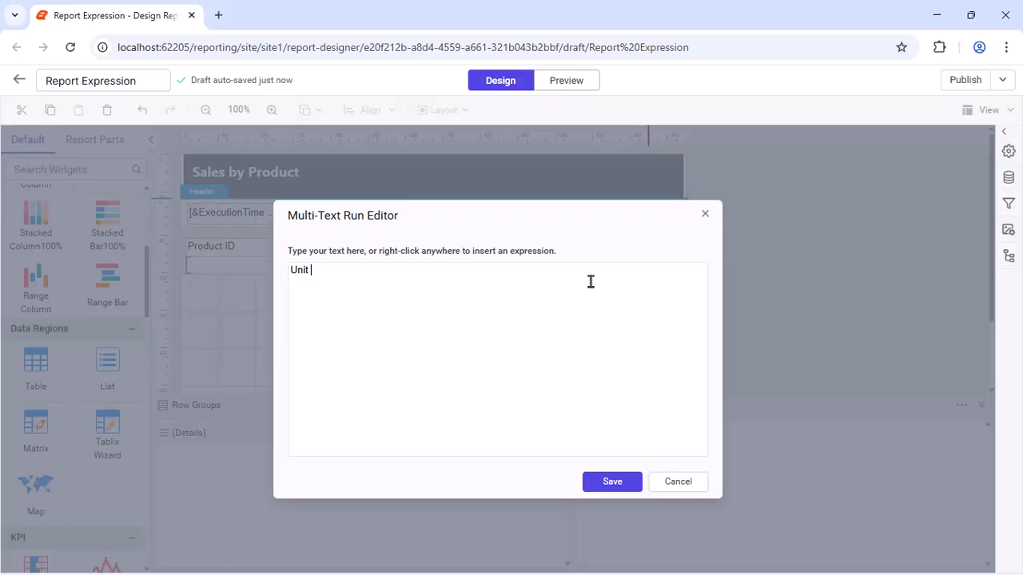
{"action": "type", "text": "Price"}
{"action": "left_click", "coordinate": [603, 480]}
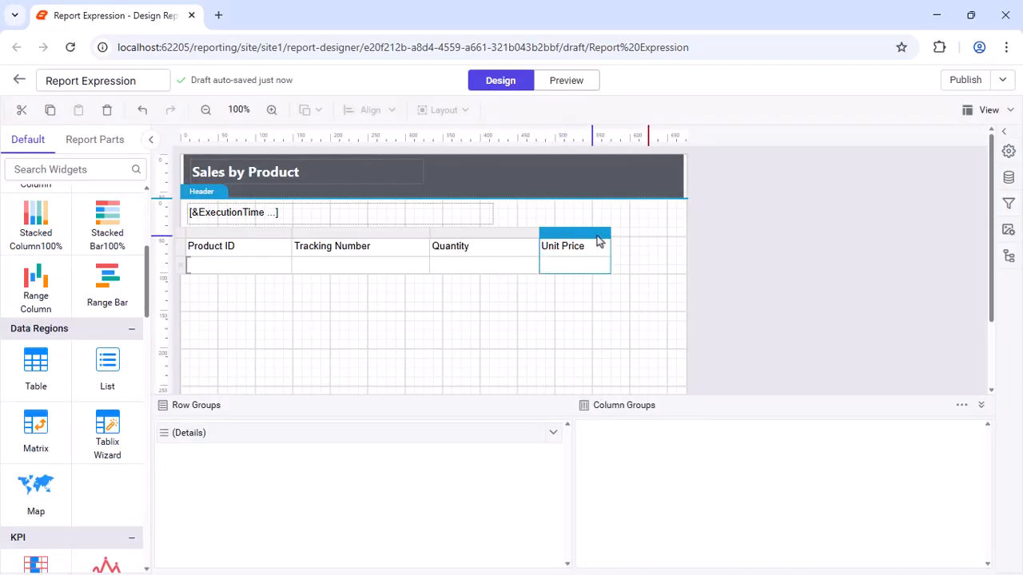
{"action": "left_click_drag", "start_coordinate": [612, 233], "coordinate": [677, 233]}
- Bind the detail cells under Product ID and Tracking Number to the ProductID and CarrierTrackingNumber fields
{"action": "left_click", "coordinate": [238, 264]}
{"action": "left_click", "coordinate": [285, 264]}
{"action": "type", "text": "pr"}
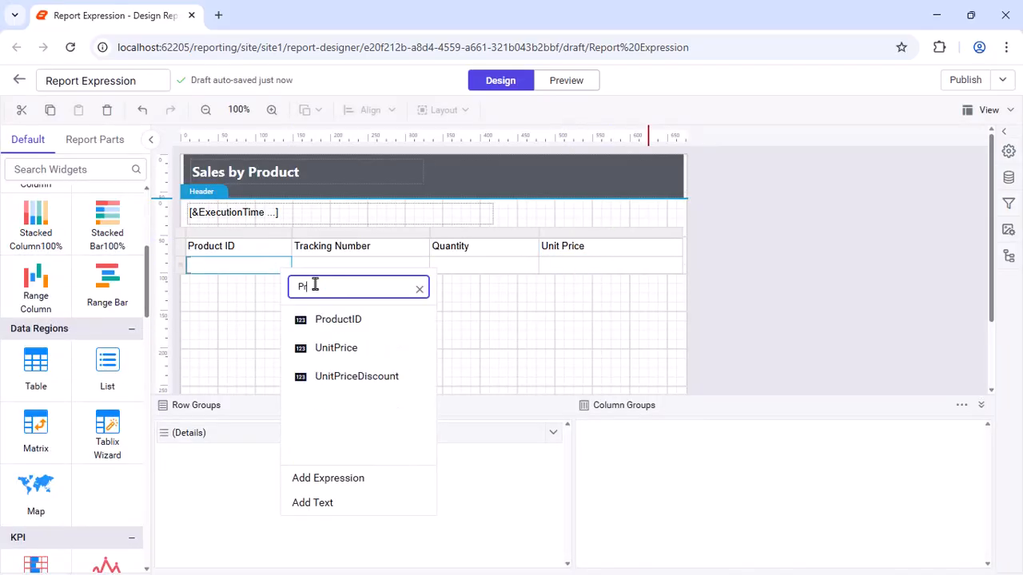
{"action": "left_click", "coordinate": [320, 319]}
{"action": "left_click", "coordinate": [360, 264]}
{"action": "left_click", "coordinate": [421, 264]}
{"action": "type", "text": "Tra"}
{"action": "left_click", "coordinate": [474, 320]}
- Bind the detail cells under Quantity and Unit Price to the OrderQty and UnitPrice fields
{"action": "left_click", "coordinate": [480, 264]}
{"action": "left_click", "coordinate": [530, 264]}
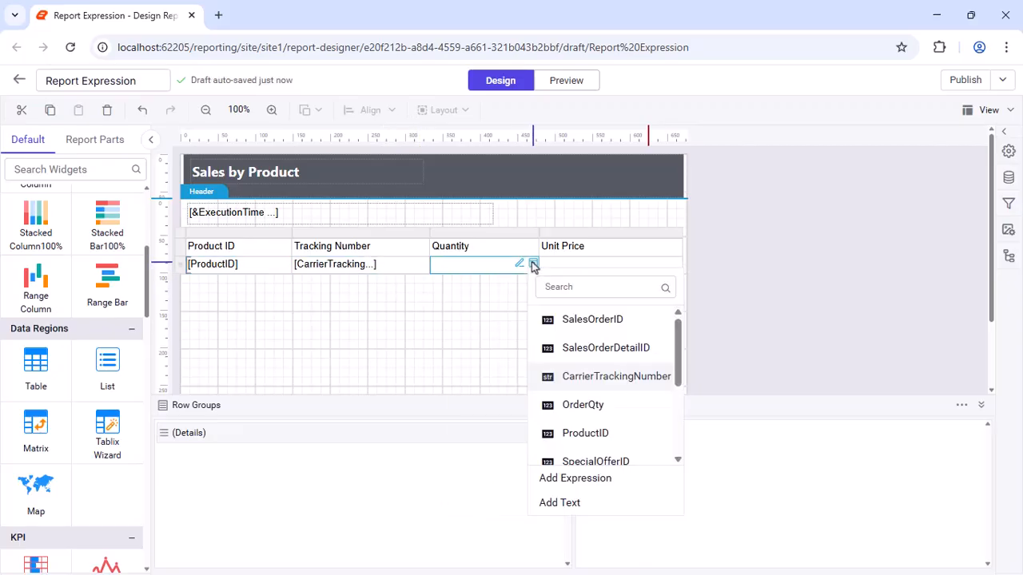
{"action": "left_click", "coordinate": [576, 400]}
{"action": "left_click", "coordinate": [624, 265]}
{"action": "left_click", "coordinate": [674, 264]}
{"action": "type", "text": "Uni"}
{"action": "left_click", "coordinate": [717, 319]}
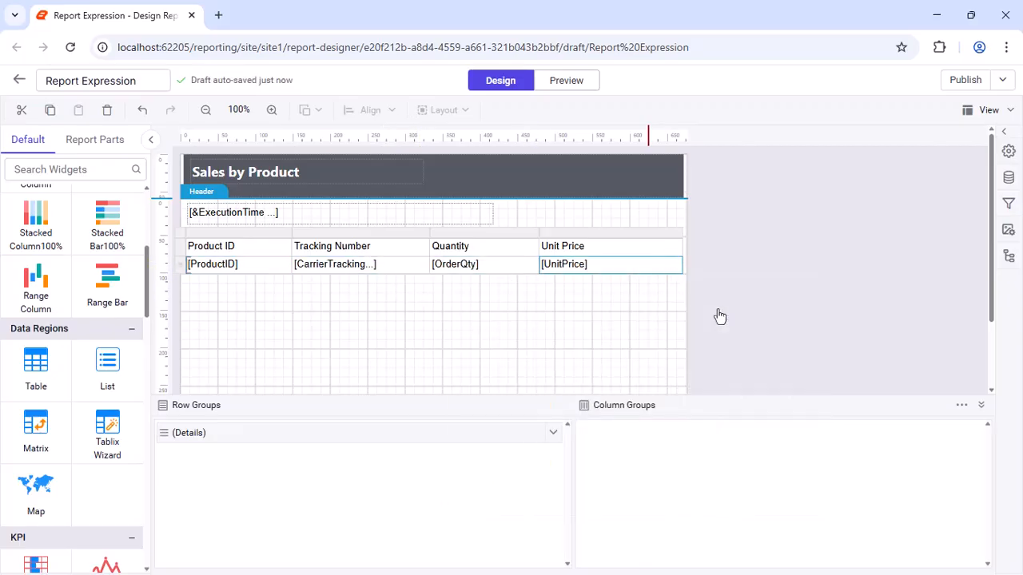
- Set the table header row's font to Segoe UI in Bold
{"action": "left_click", "coordinate": [180, 247]}
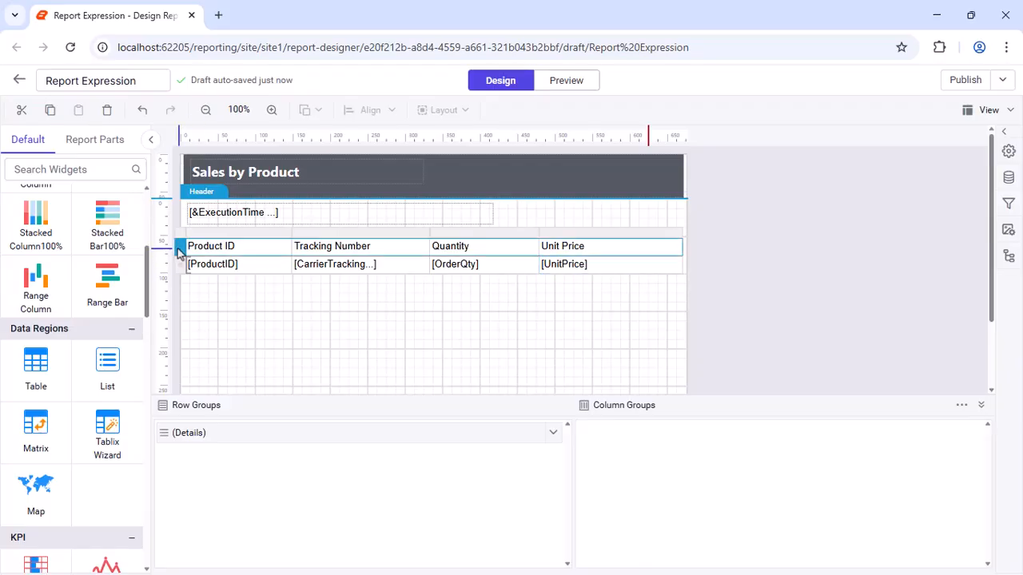
{"action": "left_click", "coordinate": [1009, 151]}
{"action": "left_click", "coordinate": [823, 258]}
{"action": "type", "text": "Seg"}
{"action": "left_click", "coordinate": [788, 386]}
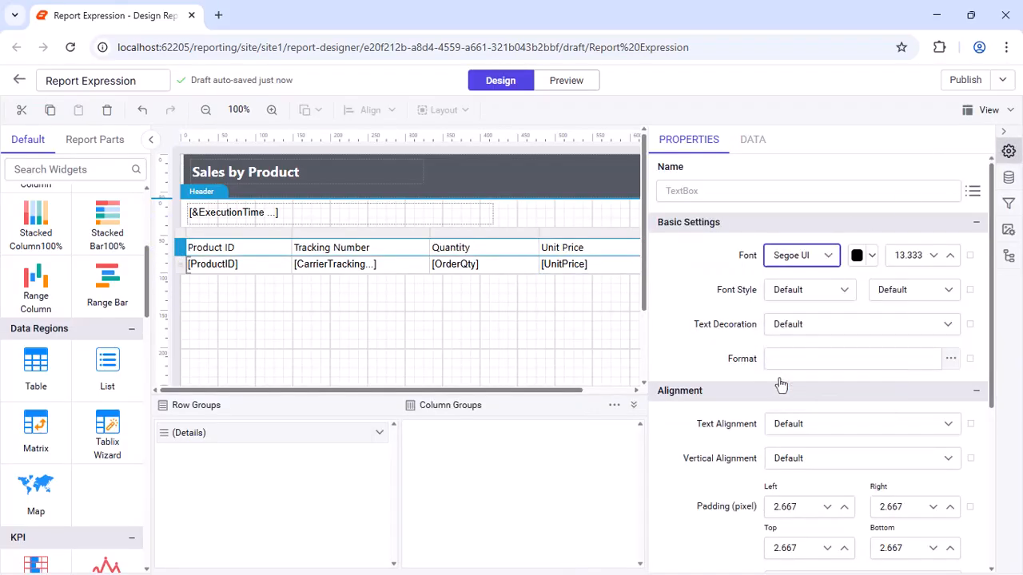
{"action": "left_click", "coordinate": [948, 289]}
{"action": "scroll", "coordinate": [956, 371], "scroll_direction": "down", "scroll_amount": 2}
{"action": "left_click", "coordinate": [887, 386]}
- Align the header row's text Right horizontally and Middle vertically
{"action": "left_click", "coordinate": [943, 424]}
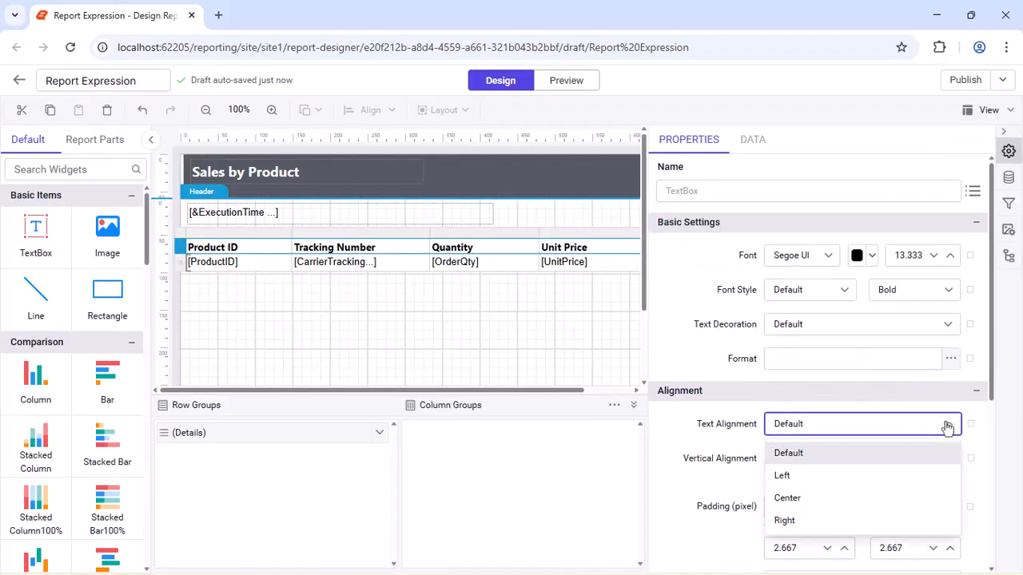
{"action": "left_click", "coordinate": [790, 521]}
{"action": "left_click", "coordinate": [919, 460]}
{"action": "left_click", "coordinate": [799, 534]}
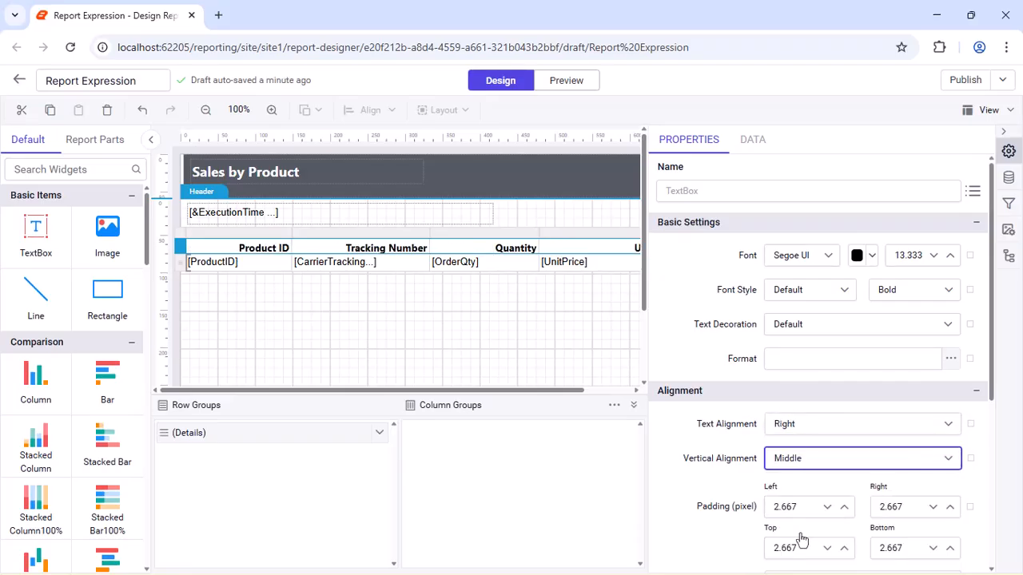
- Fill the table header row's background with a custom green colour
{"action": "left_click_drag", "start_coordinate": [992, 393], "coordinate": [992, 529]}
{"action": "left_click", "coordinate": [788, 449]}
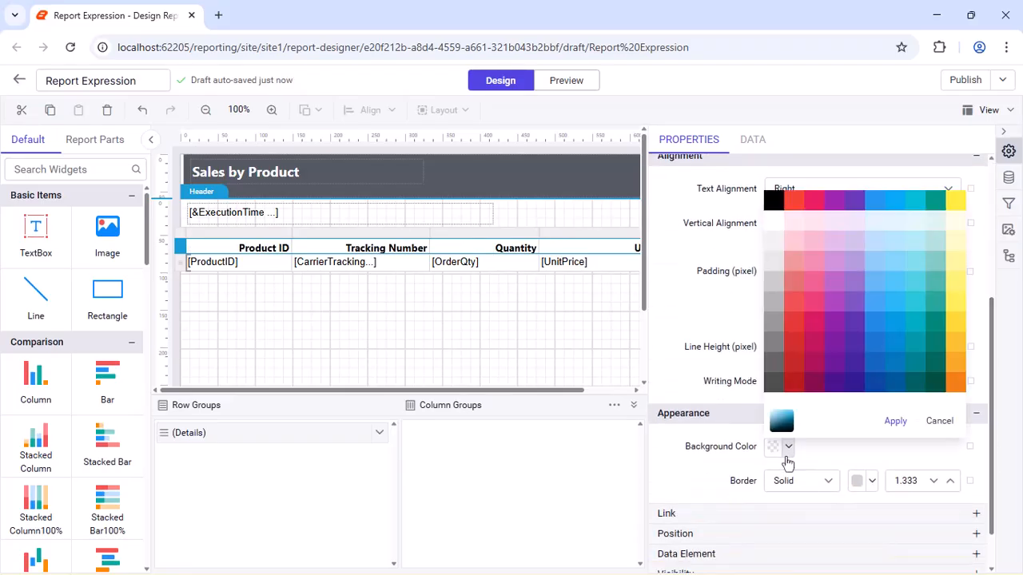
{"action": "left_click", "coordinate": [781, 422]}
{"action": "left_click_drag", "start_coordinate": [828, 385], "coordinate": [787, 385]}
{"action": "type", "text": "#6aa329"}
{"action": "left_click", "coordinate": [936, 424]}
- Change the table header row's font colour to white
{"action": "left_click_drag", "start_coordinate": [992, 436], "coordinate": [992, 305]}
{"action": "left_click", "coordinate": [873, 249]}
{"action": "left_click", "coordinate": [829, 293]}
{"action": "left_click", "coordinate": [954, 491]}
- Align the table's detail row text Right horizontally and Middle vertically
{"action": "left_click", "coordinate": [180, 262]}
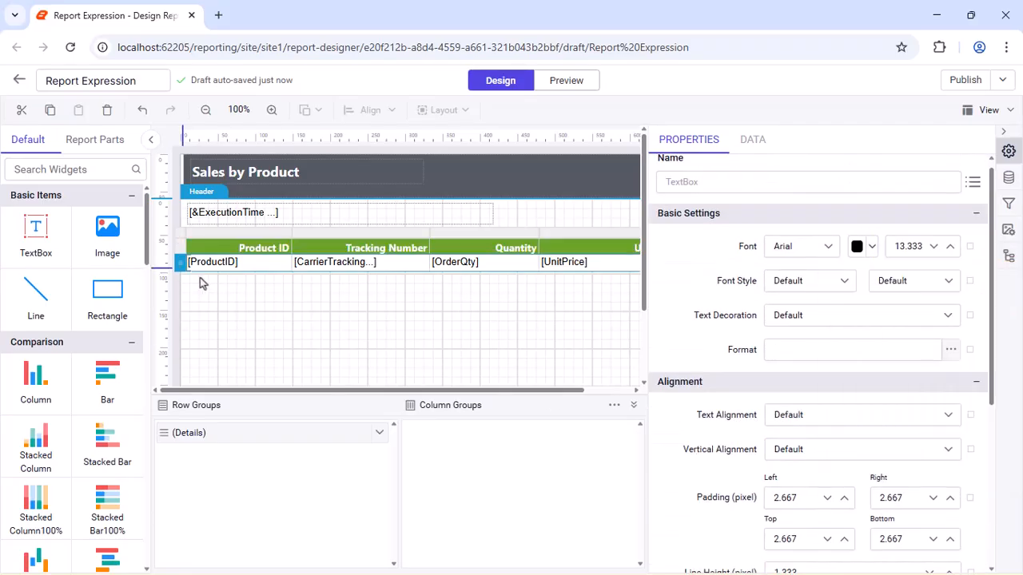
{"action": "left_click", "coordinate": [916, 419]}
{"action": "left_click", "coordinate": [875, 511]}
{"action": "left_click", "coordinate": [875, 449]}
{"action": "left_click", "coordinate": [797, 527]}
{"action": "scroll", "coordinate": [954, 290], "scroll_direction": "up", "scroll_amount": 1}
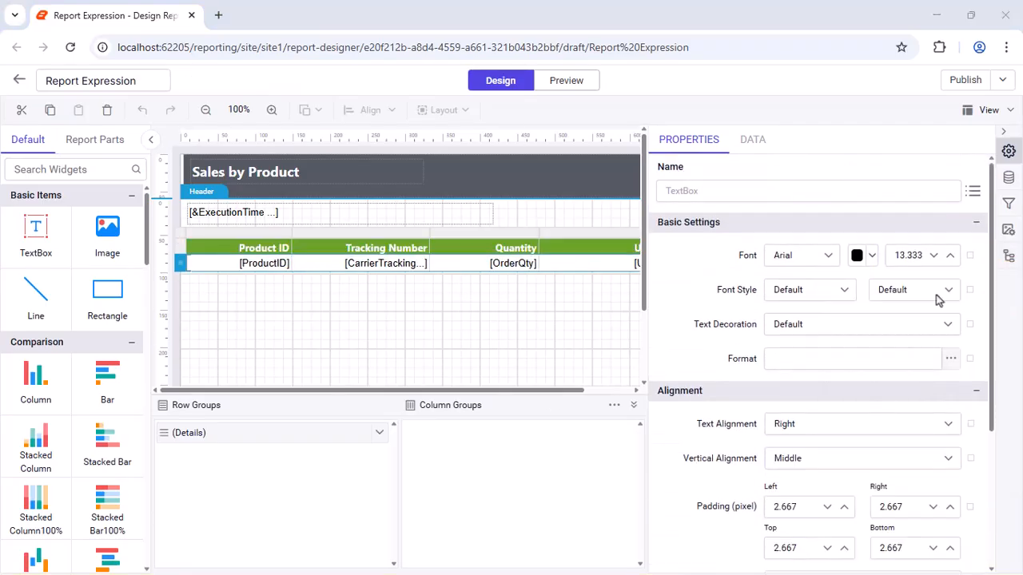
- Format the UnitPrice detail cell as currency with a dollar sign and two decimals
{"action": "left_click", "coordinate": [1003, 130]}
{"action": "left_click", "coordinate": [634, 266]}
{"action": "left_click", "coordinate": [1008, 150]}
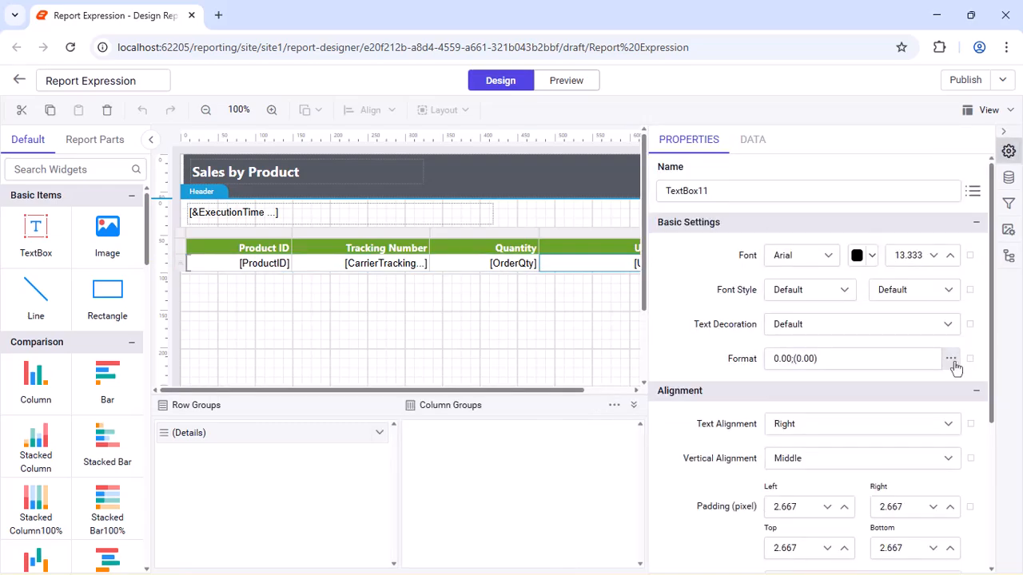
{"action": "left_click", "coordinate": [951, 359]}
{"action": "left_click", "coordinate": [538, 198]}
{"action": "left_click", "coordinate": [493, 254]}
{"action": "left_click", "coordinate": [630, 483]}
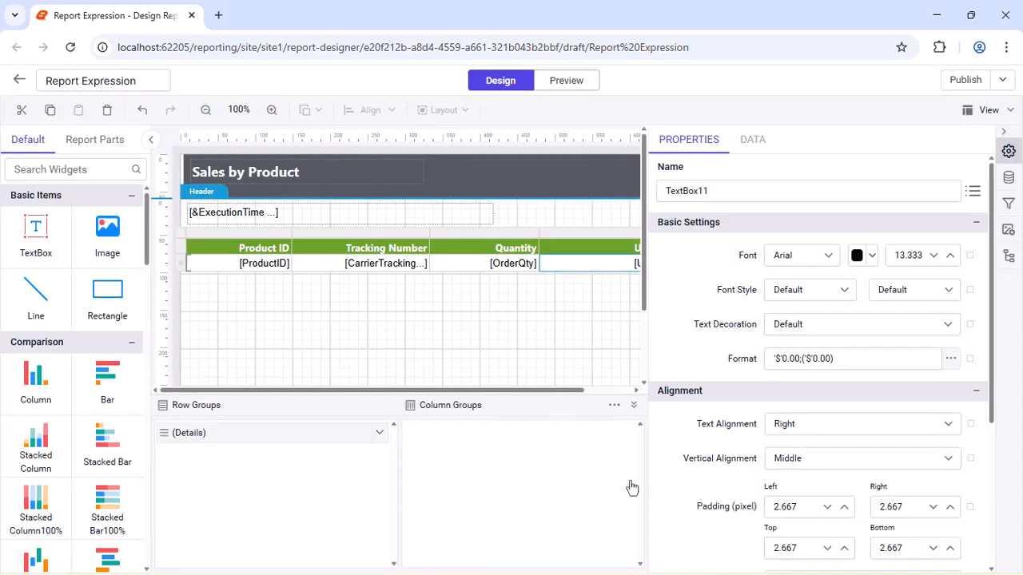
- Add a table filter where ProductID equals the expression =Parameters!ProductID.Value and apply it
{"action": "left_click", "coordinate": [199, 234]}
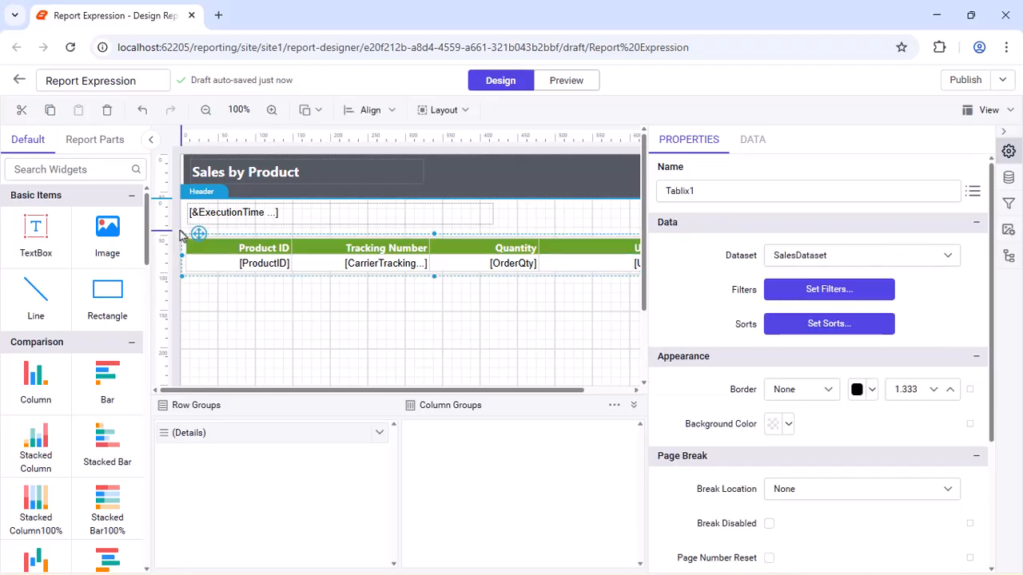
{"action": "left_click", "coordinate": [822, 291]}
{"action": "left_click", "coordinate": [739, 203]}
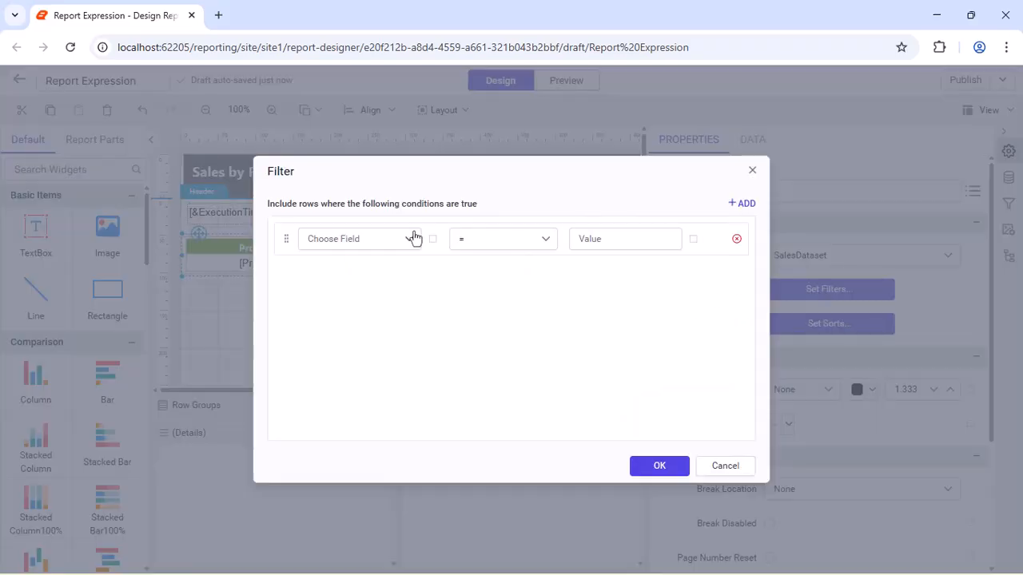
{"action": "left_click", "coordinate": [409, 238]}
{"action": "type", "text": "P"}
{"action": "left_click", "coordinate": [328, 299]}
{"action": "left_click", "coordinate": [693, 238]}
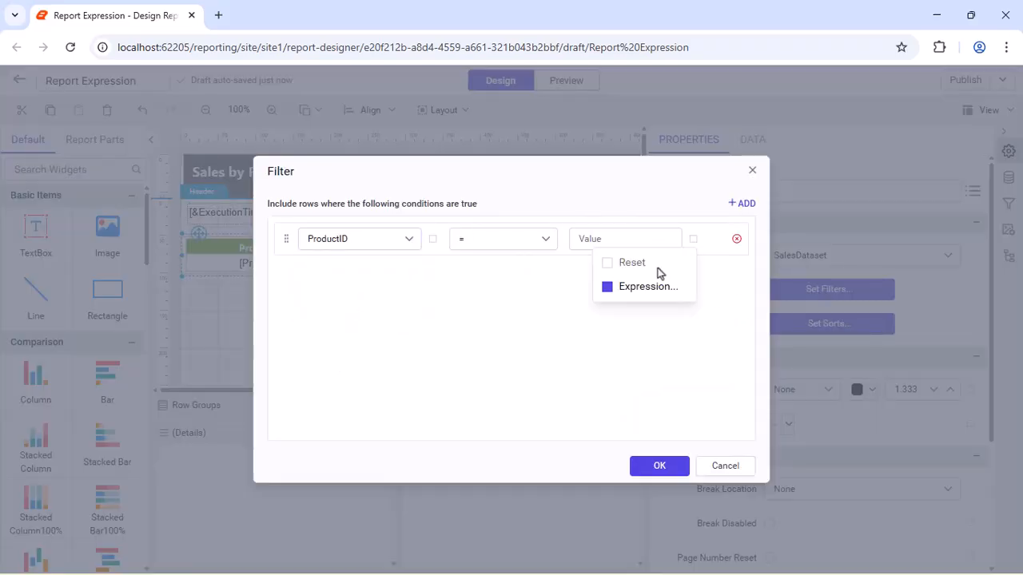
{"action": "left_click", "coordinate": [646, 286]}
{"action": "double_click", "coordinate": [490, 360]}
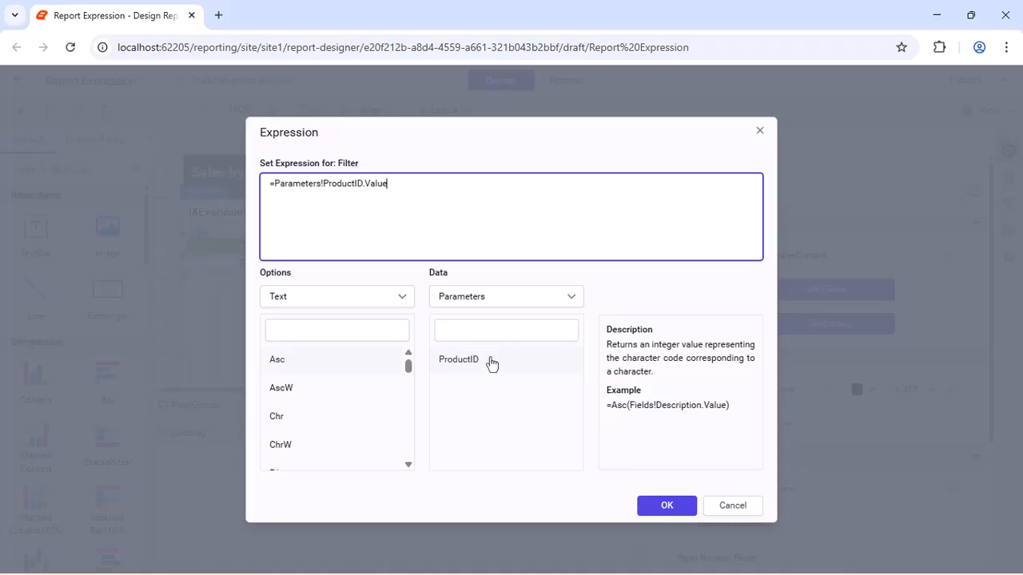
{"action": "left_click", "coordinate": [663, 506]}
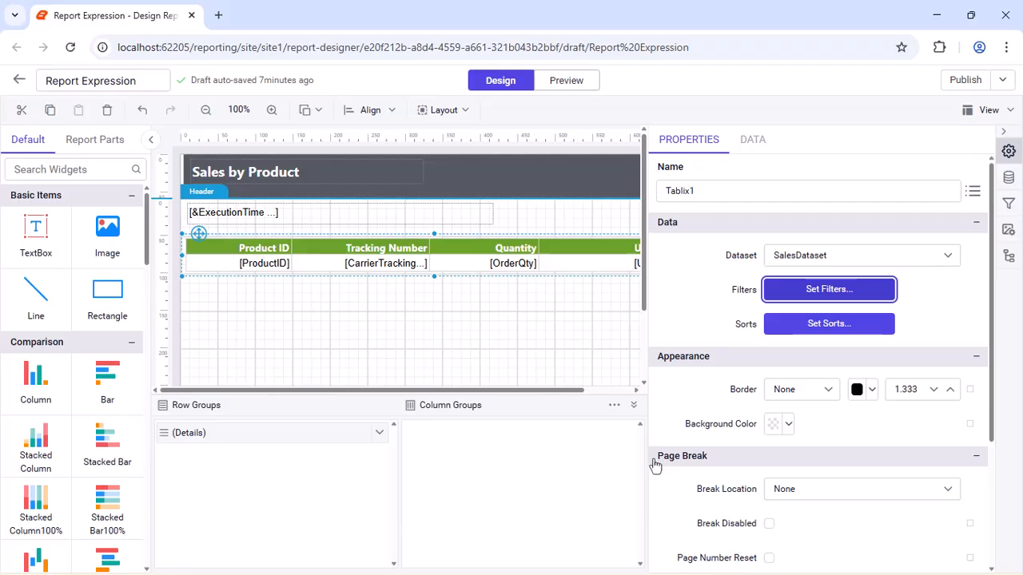
- Preview the report with the ProductID parameter set to 715
{"action": "left_click", "coordinate": [552, 81]}
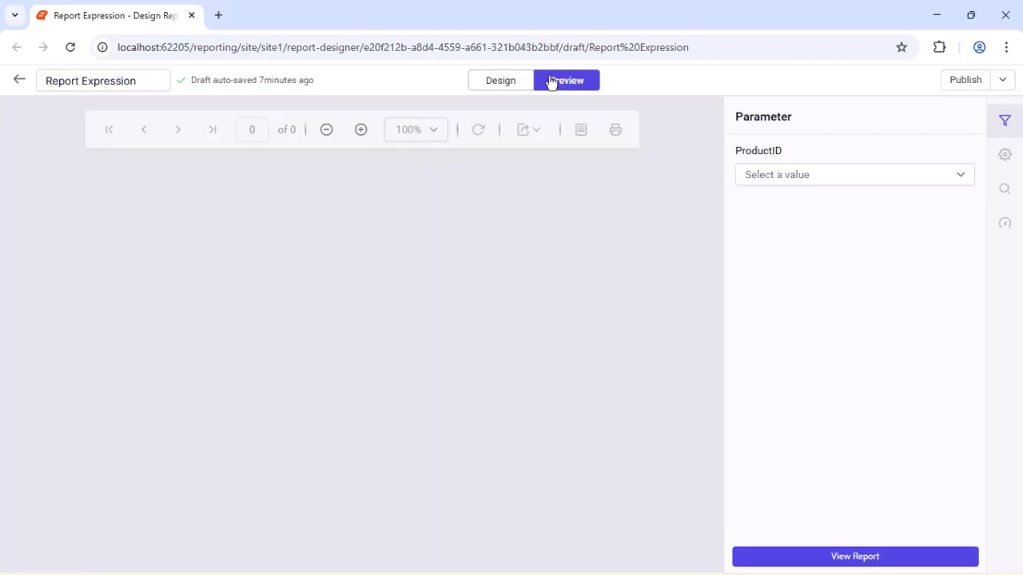
{"action": "left_click", "coordinate": [957, 180]}
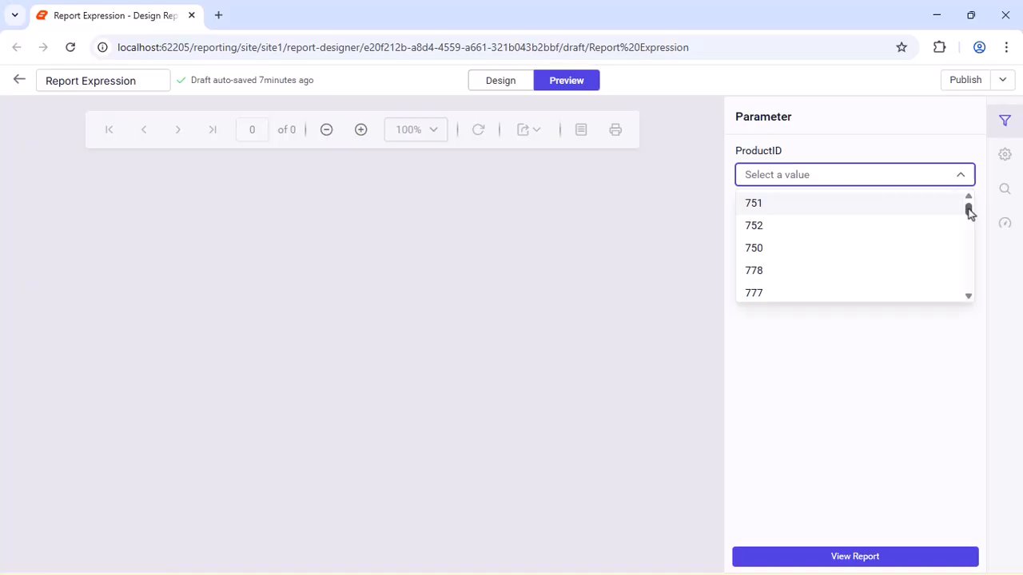
{"action": "left_click_drag", "start_coordinate": [967, 210], "coordinate": [969, 219]}
{"action": "left_click", "coordinate": [893, 222]}
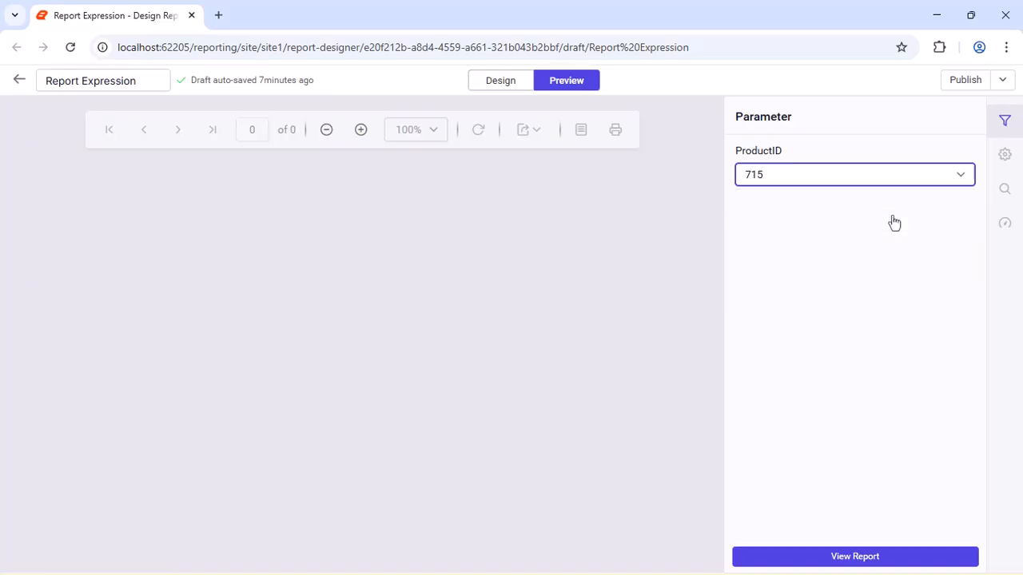
{"action": "left_click", "coordinate": [760, 558]}
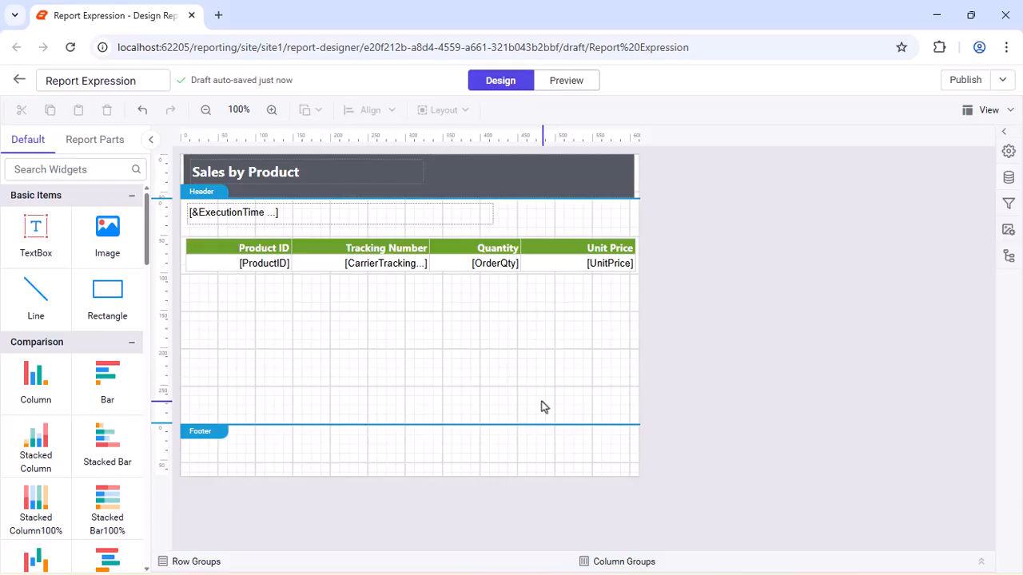
- Return to the design and insert a table column to the right of Unit Price
{"action": "left_click", "coordinate": [573, 237]}
{"action": "right_click", "coordinate": [573, 240]}
{"action": "mouse_move", "coordinate": [615, 251]}
{"action": "left_click", "coordinate": [705, 284]}
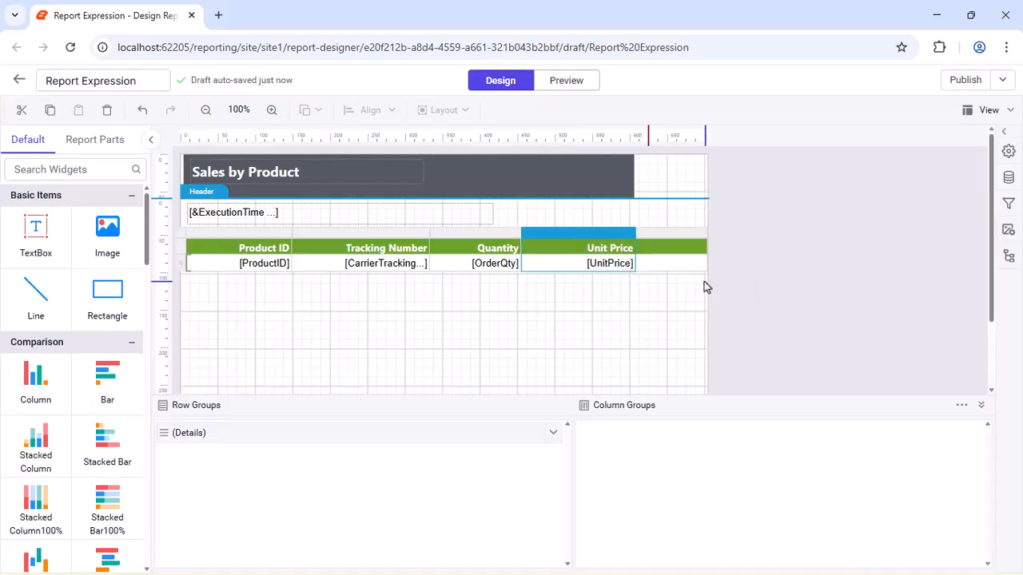
- Widen the new fifth column and stretch the header's dark title banner to about 723 px wide
{"action": "left_click_drag", "start_coordinate": [706, 286], "coordinate": [728, 288]}
{"action": "left_click", "coordinate": [678, 233]}
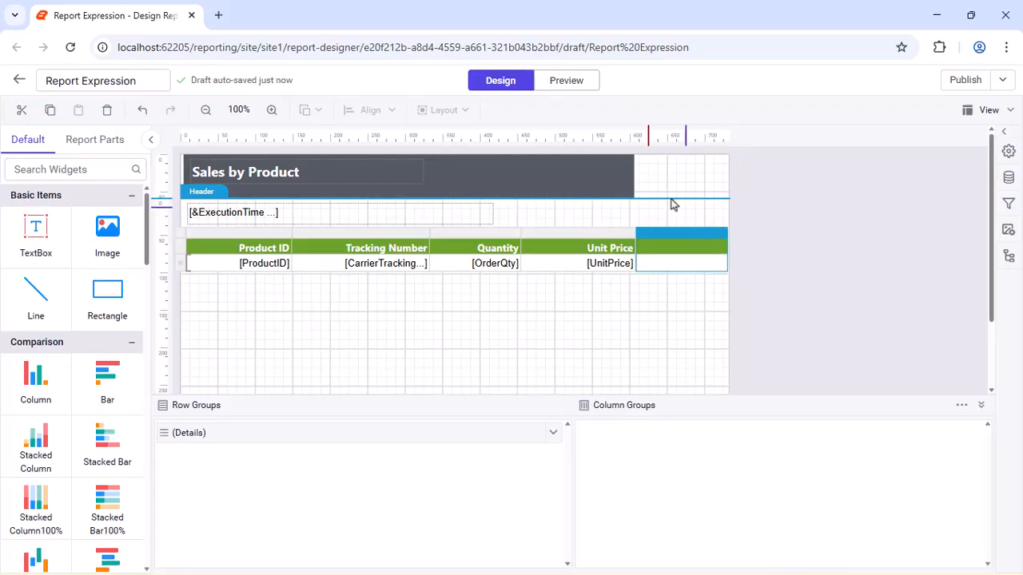
{"action": "left_click", "coordinate": [621, 176]}
{"action": "left_click_drag", "start_coordinate": [639, 175], "coordinate": [731, 175]}
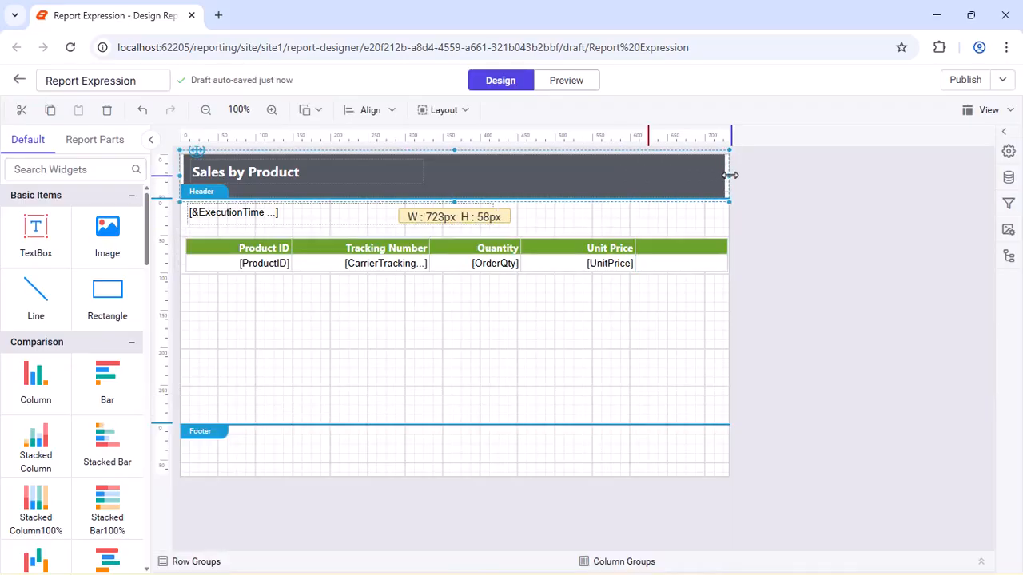
- Enter Order ID as the table's fifth column header
{"action": "double_click", "coordinate": [713, 248]}
{"action": "type", "text": "O"}
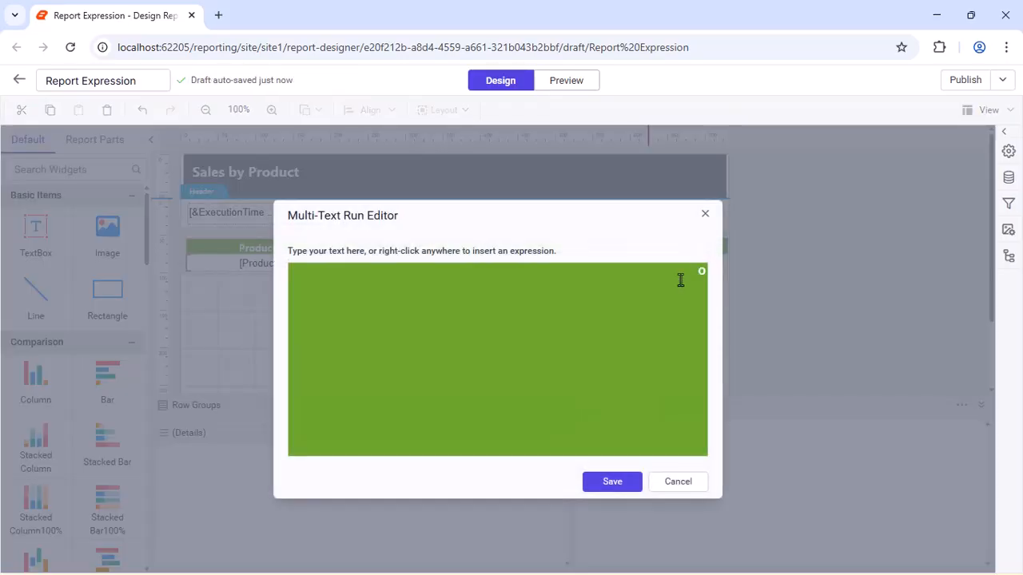
{"action": "type", "text": "rder ID"}
{"action": "left_click", "coordinate": [613, 482]}
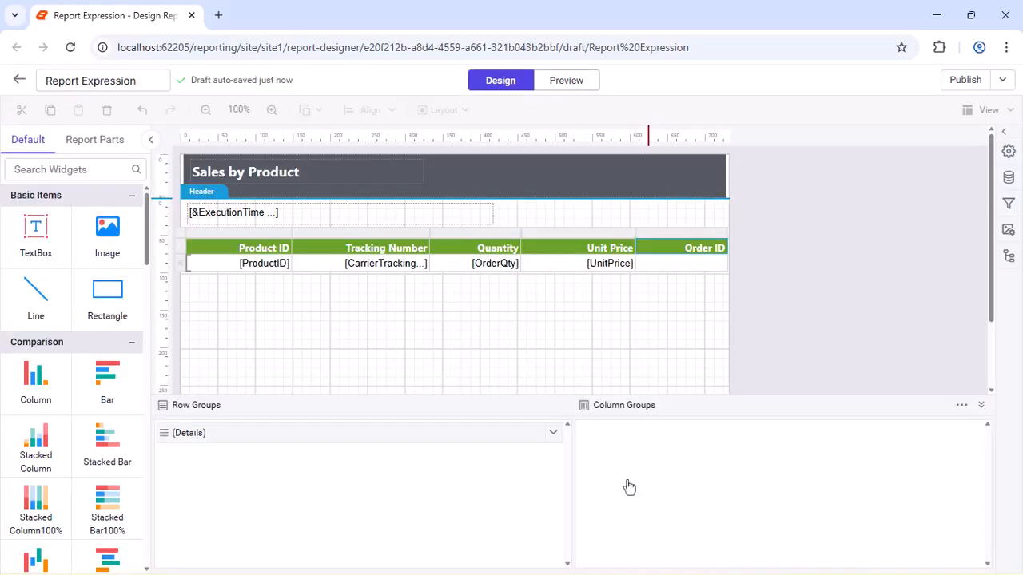
- Set the detail cell under Order ID to the expression =Fields!SalesOrderID.Value
{"action": "left_click", "coordinate": [713, 264]}
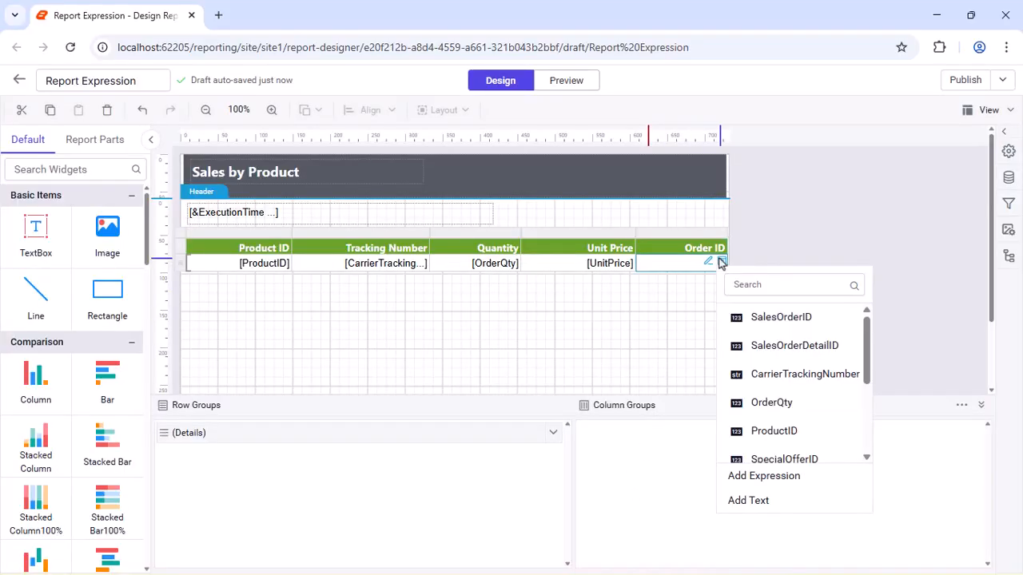
{"action": "left_click", "coordinate": [779, 477]}
{"action": "double_click", "coordinate": [532, 363]}
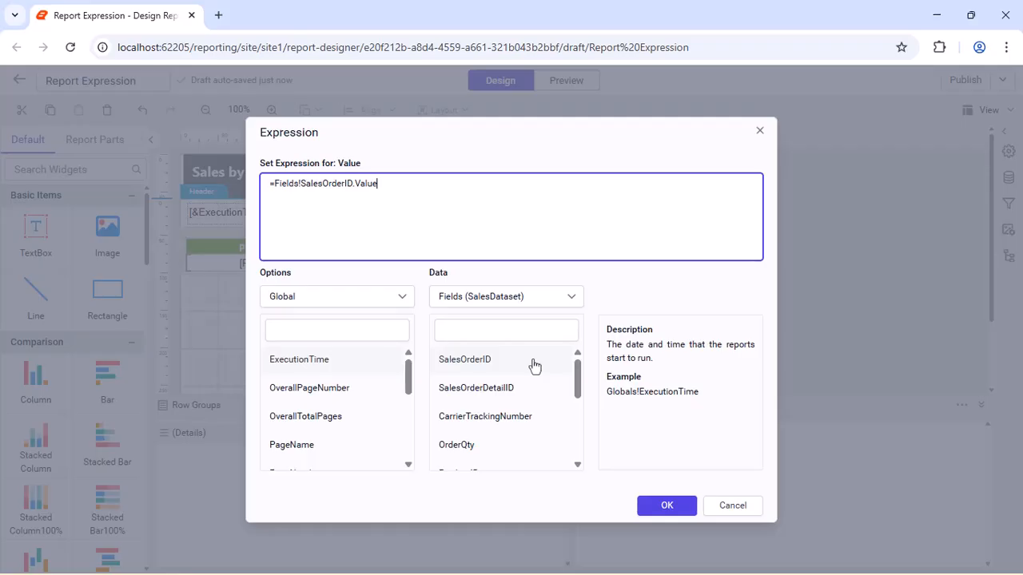
{"action": "left_click", "coordinate": [661, 504]}
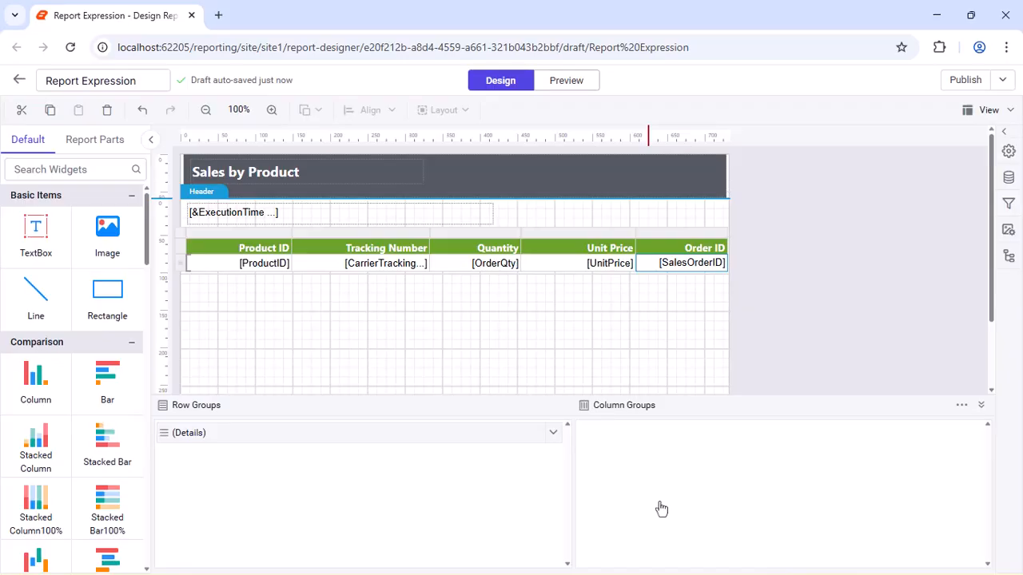
- Preview the report including the Order ID column for ProductID 715
{"action": "left_click", "coordinate": [574, 79]}
{"action": "left_click", "coordinate": [955, 175]}
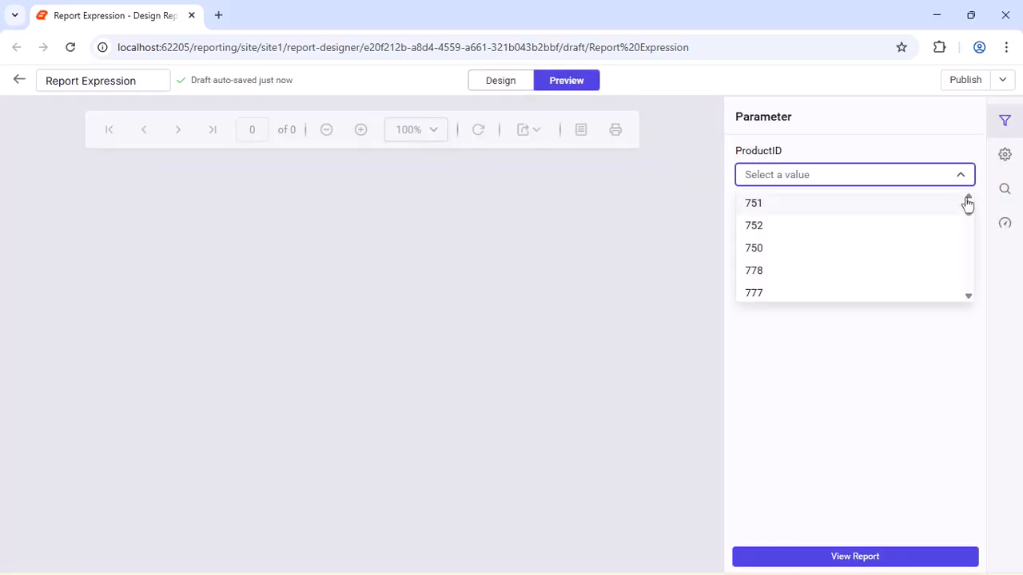
{"action": "left_click_drag", "start_coordinate": [968, 203], "coordinate": [969, 219]}
{"action": "left_click", "coordinate": [924, 221]}
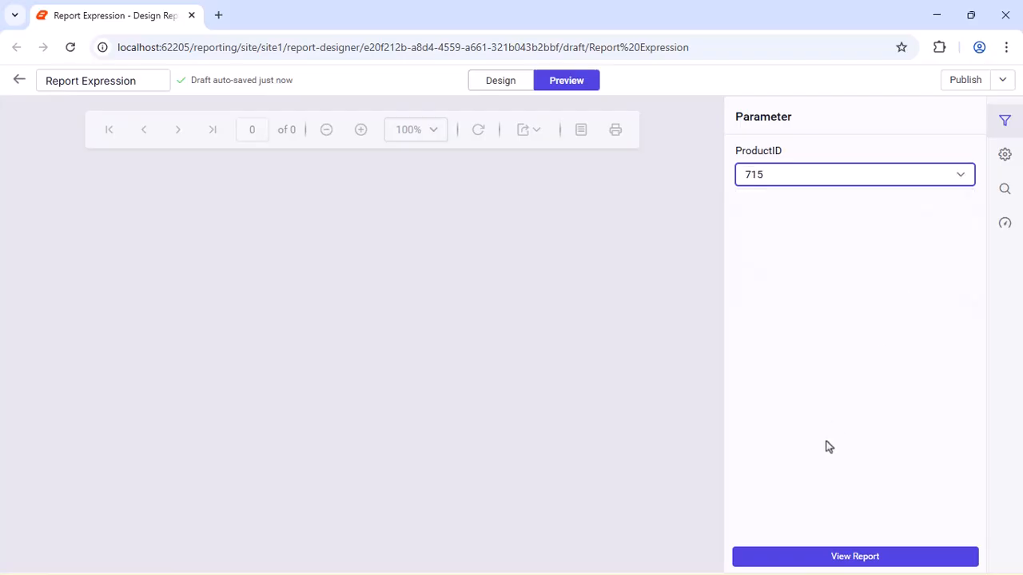
{"action": "left_click", "coordinate": [794, 554]}
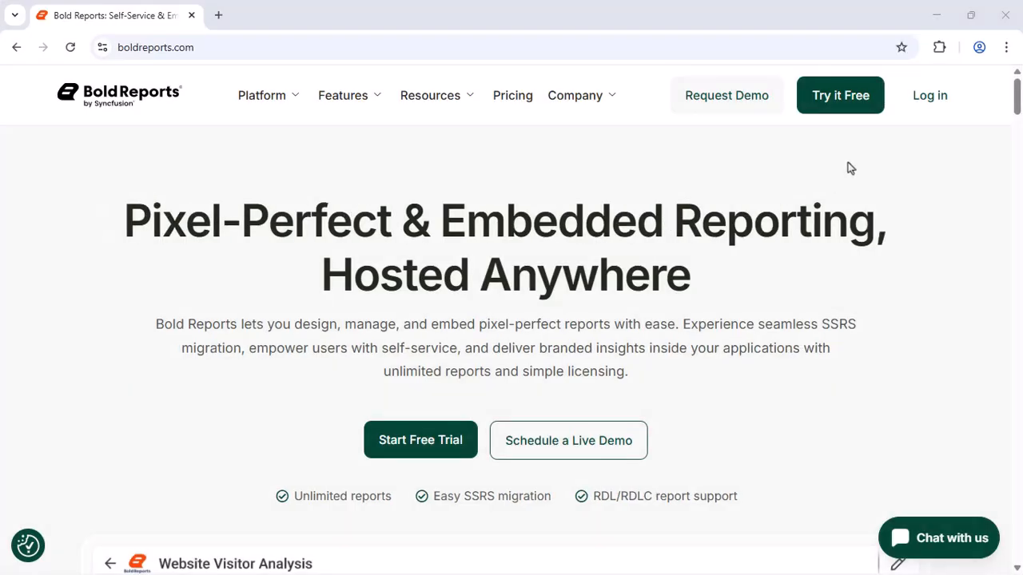
- Open the free trial and demo request pages from the Bold Reports website
{"action": "left_click", "coordinate": [829, 95]}
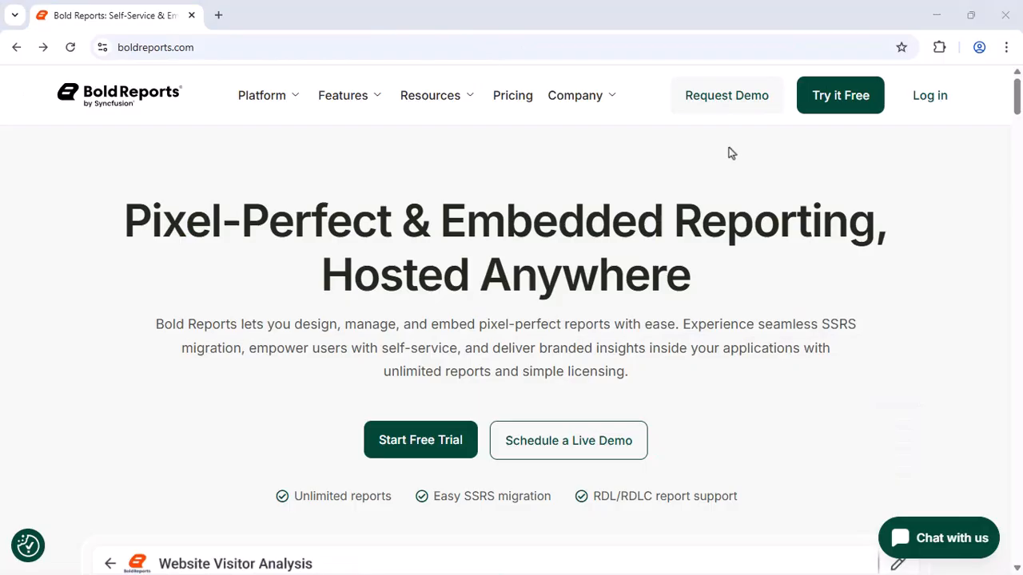
{"action": "left_click", "coordinate": [734, 96]}
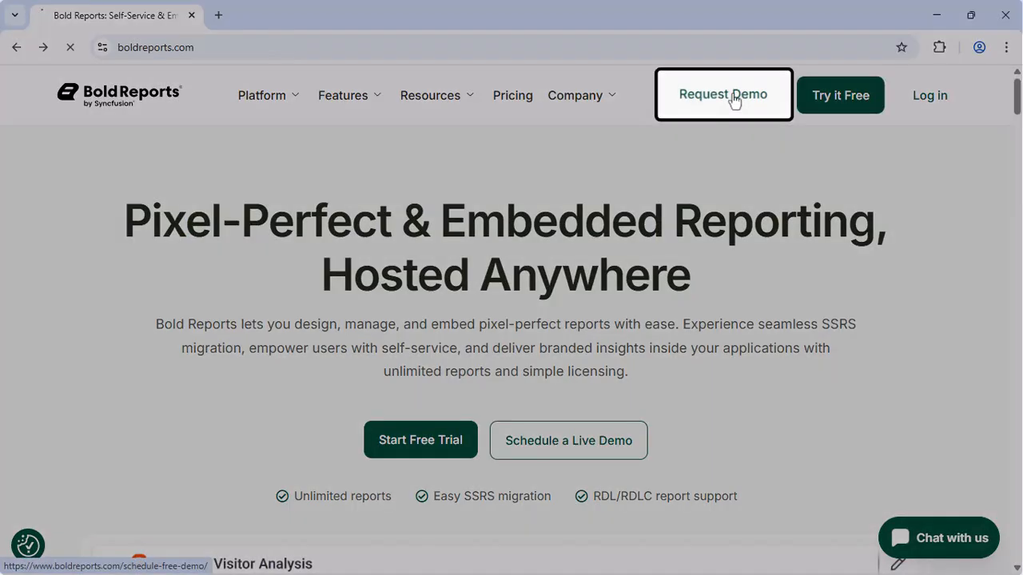